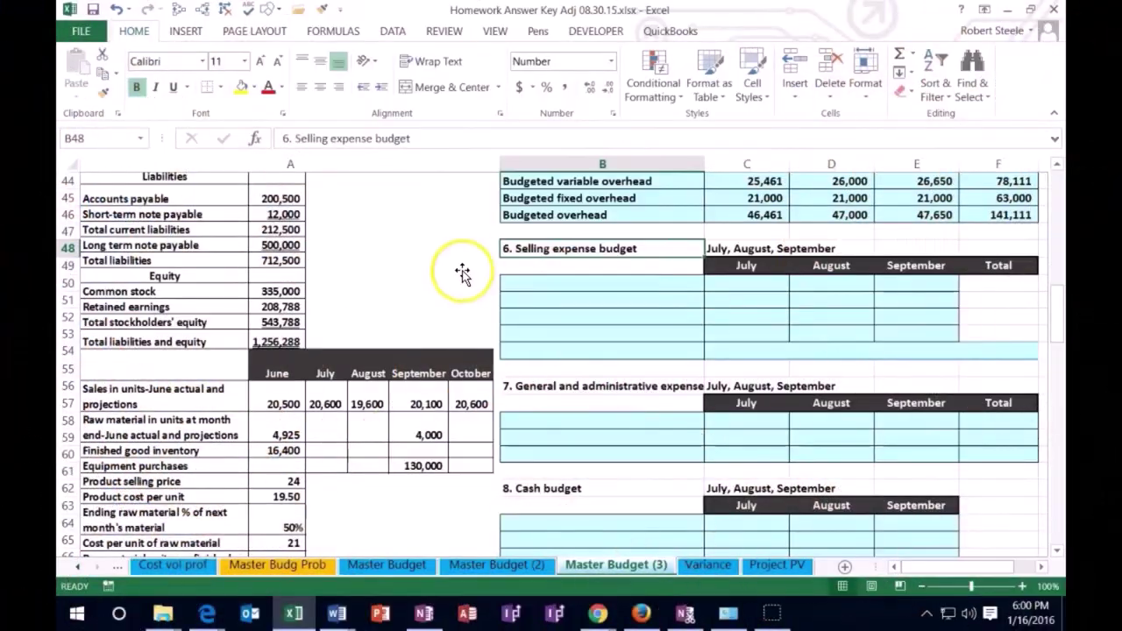
Review the Sales, Production, Raw materials and Direct labor budget sections
scroll(478, 268, up, 14)
scroll(479, 237, up, 1)
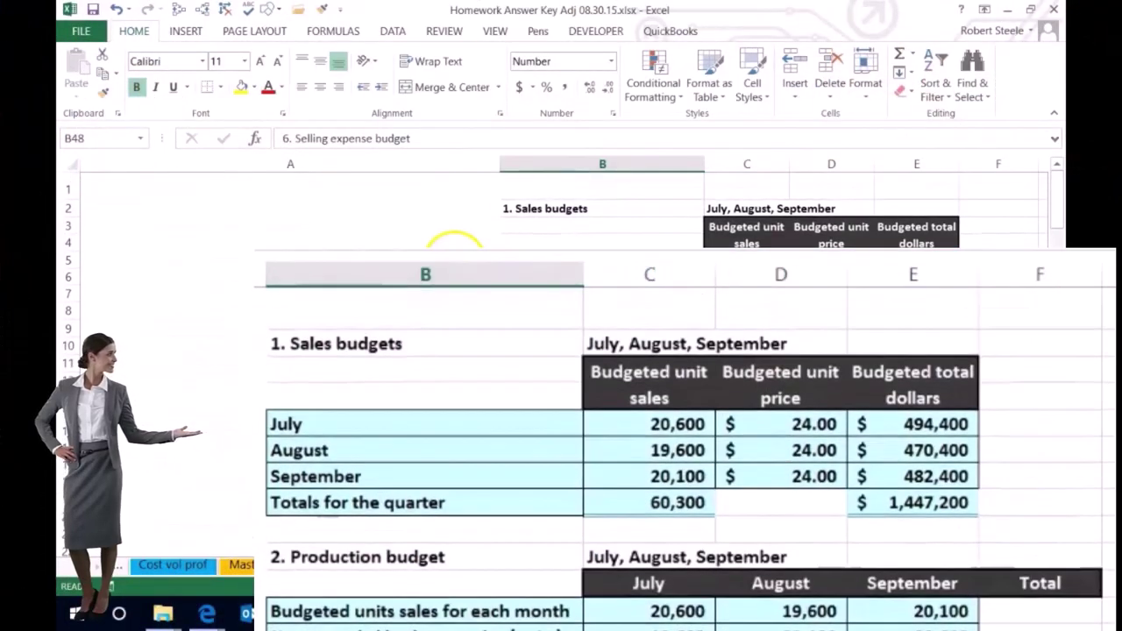
click(517, 210)
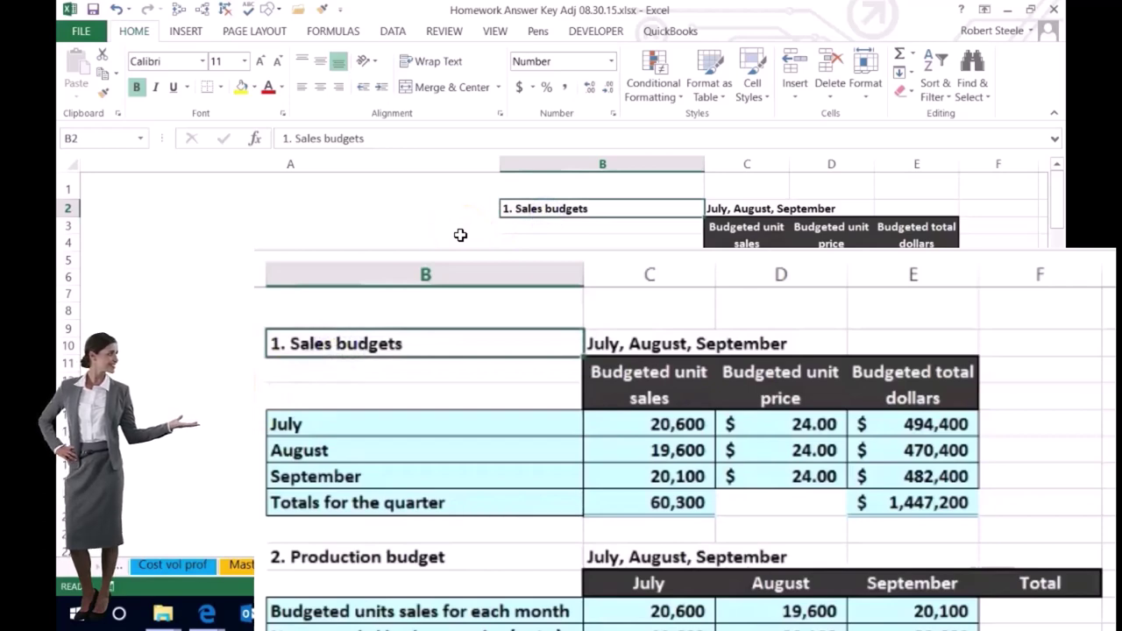
scroll(461, 235, down, 2)
click(515, 235)
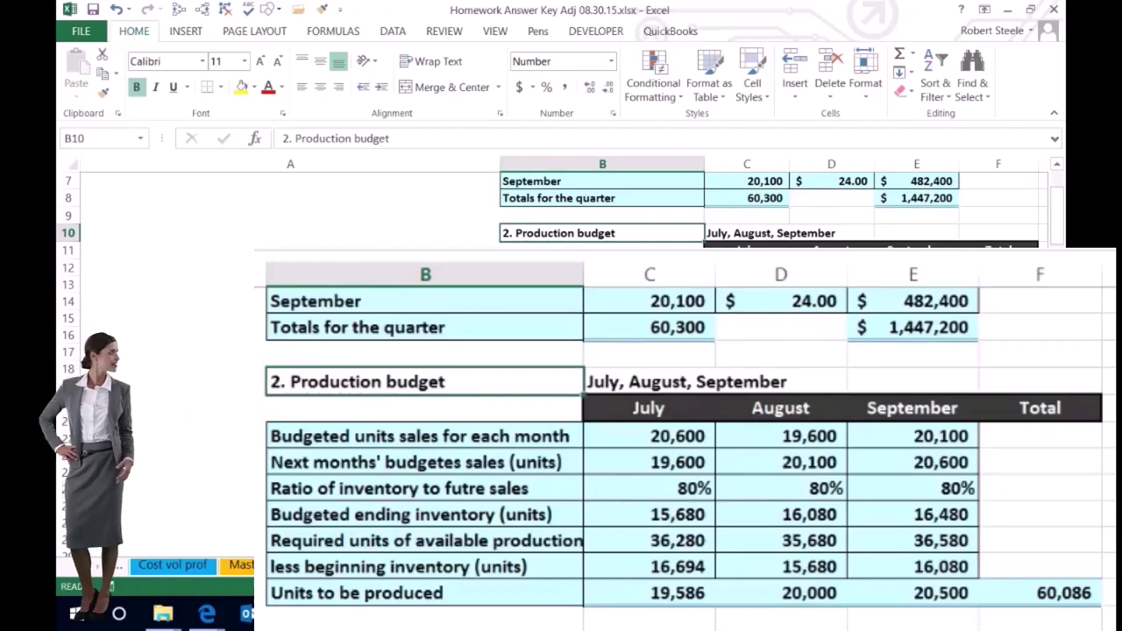
scroll(523, 295, down, 1)
scroll(522, 295, down, 1)
click(523, 294)
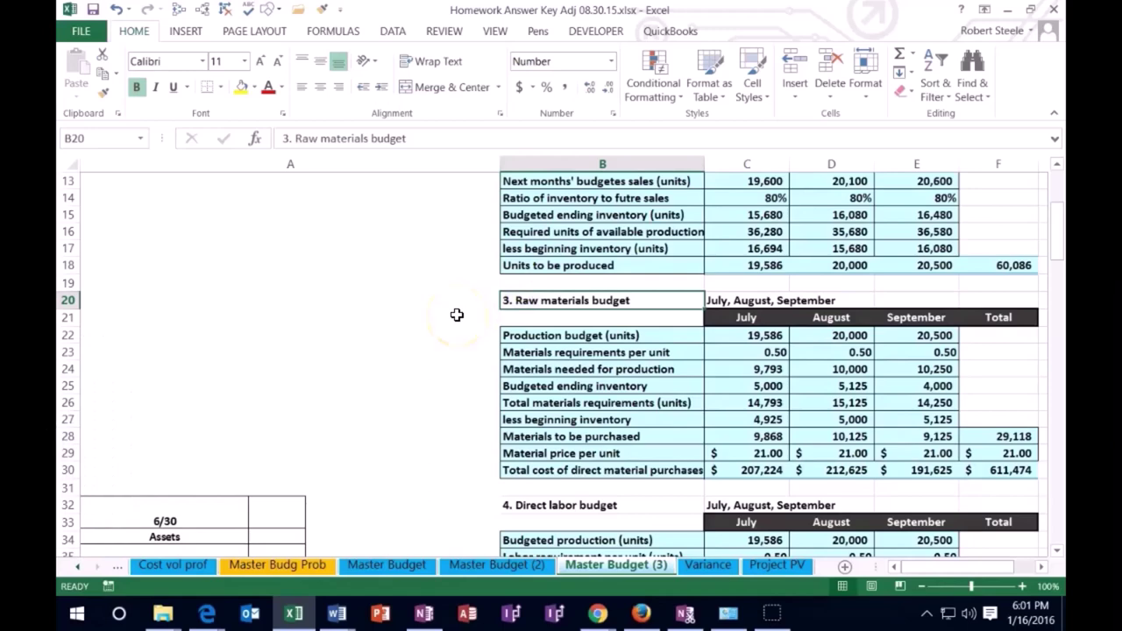
scroll(456, 315, down, 3)
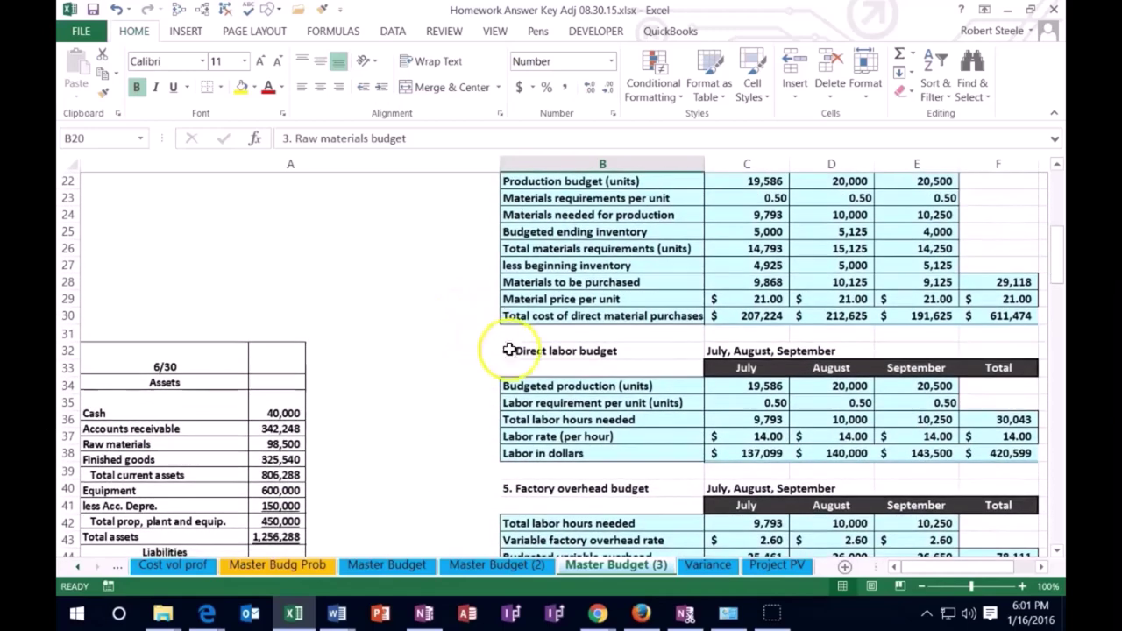
click(513, 351)
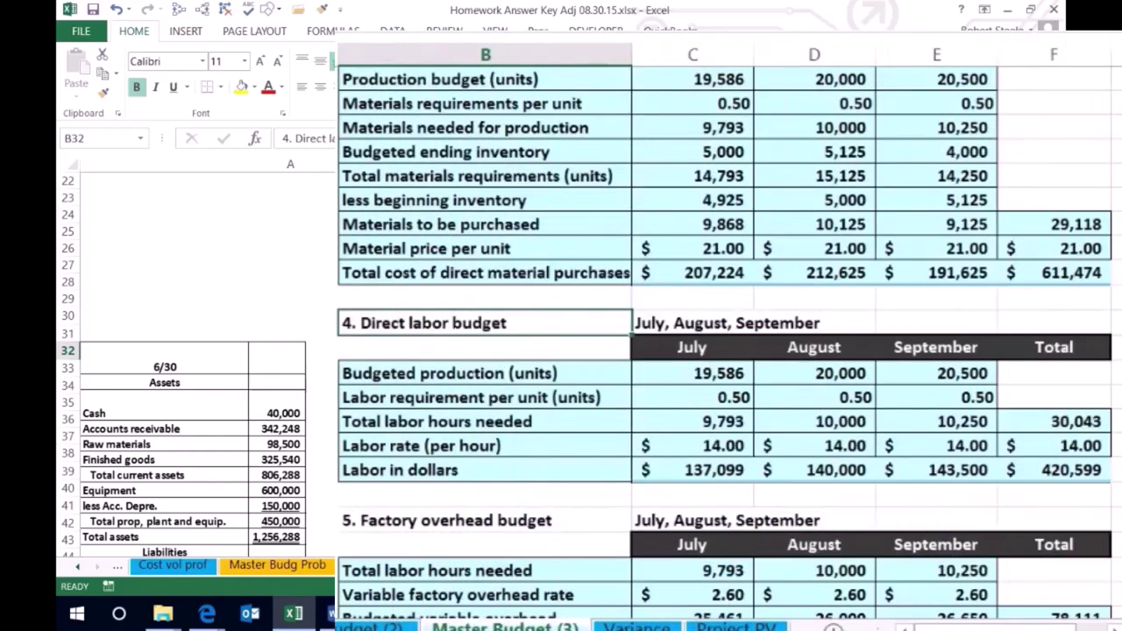
Continue to the Factory overhead and Selling expense budget sections
scroll(456, 316, down, 3)
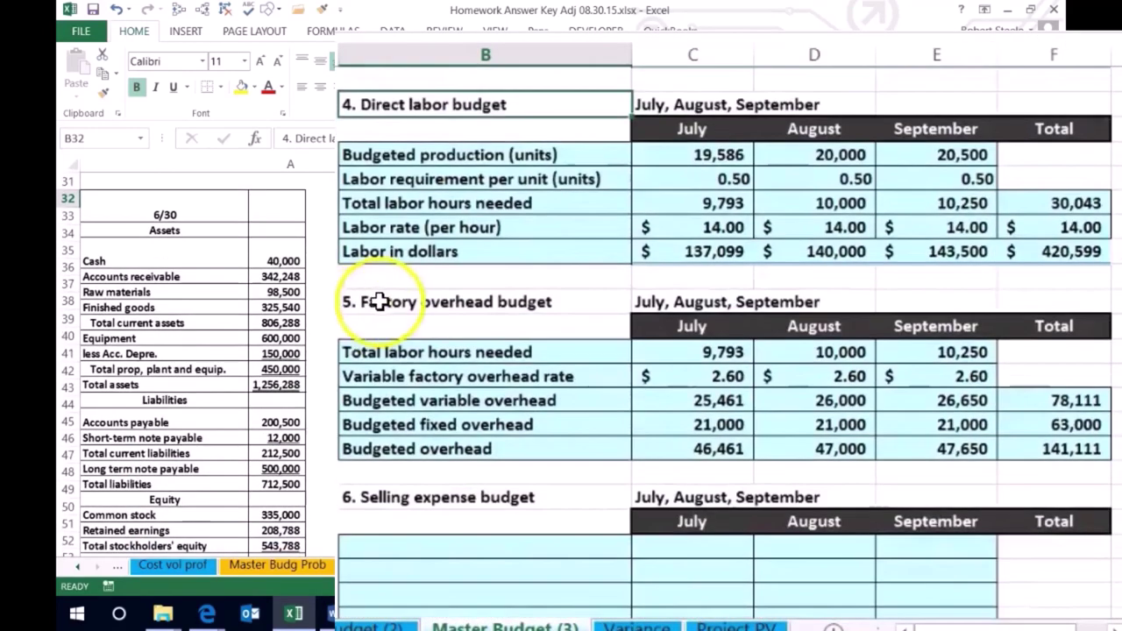
click(379, 301)
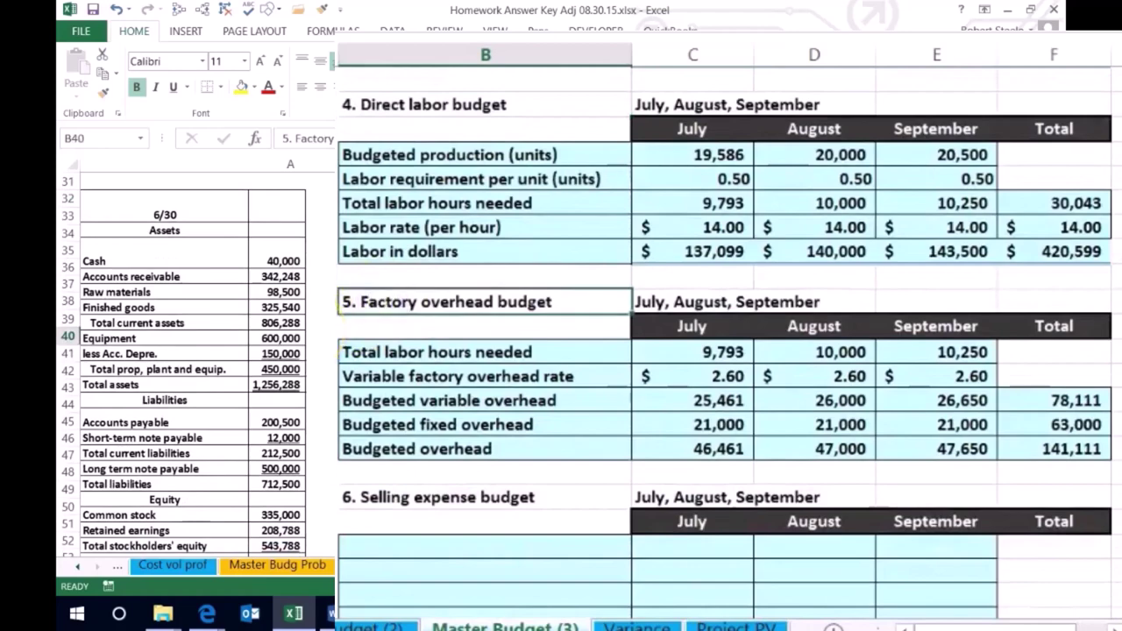
scroll(420, 350, down, 2)
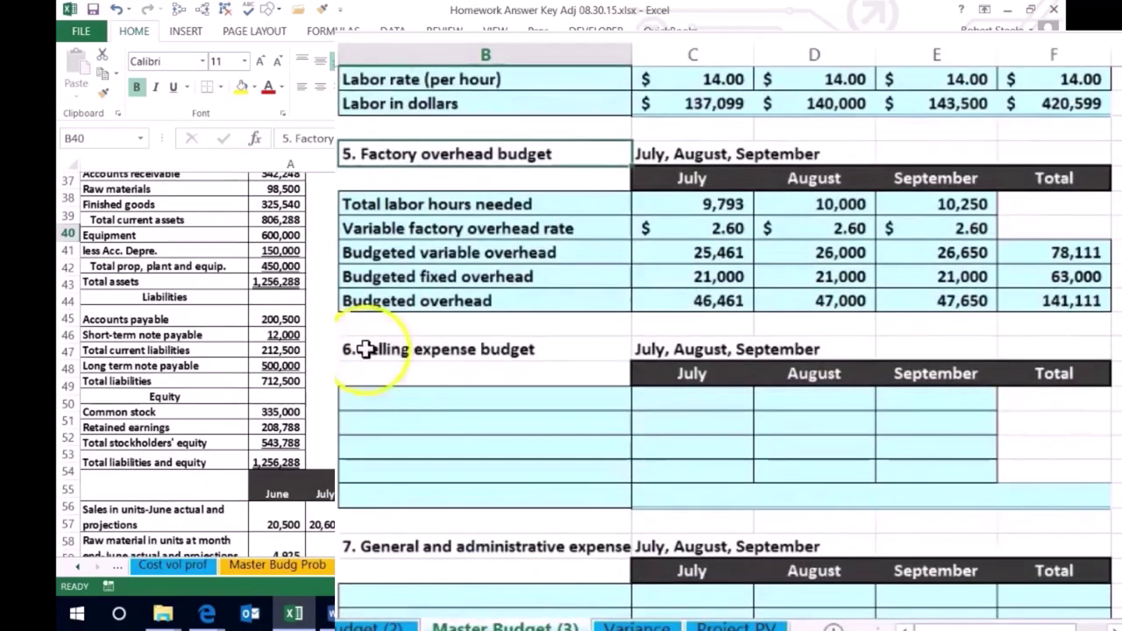
click(421, 358)
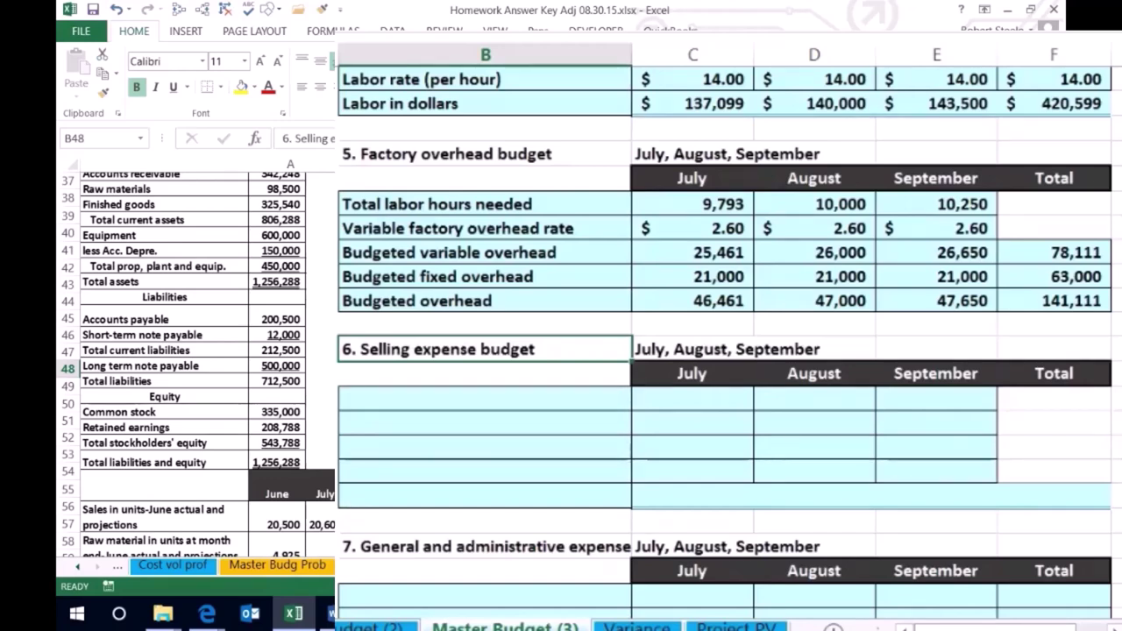
scroll(561, 350, down, 6)
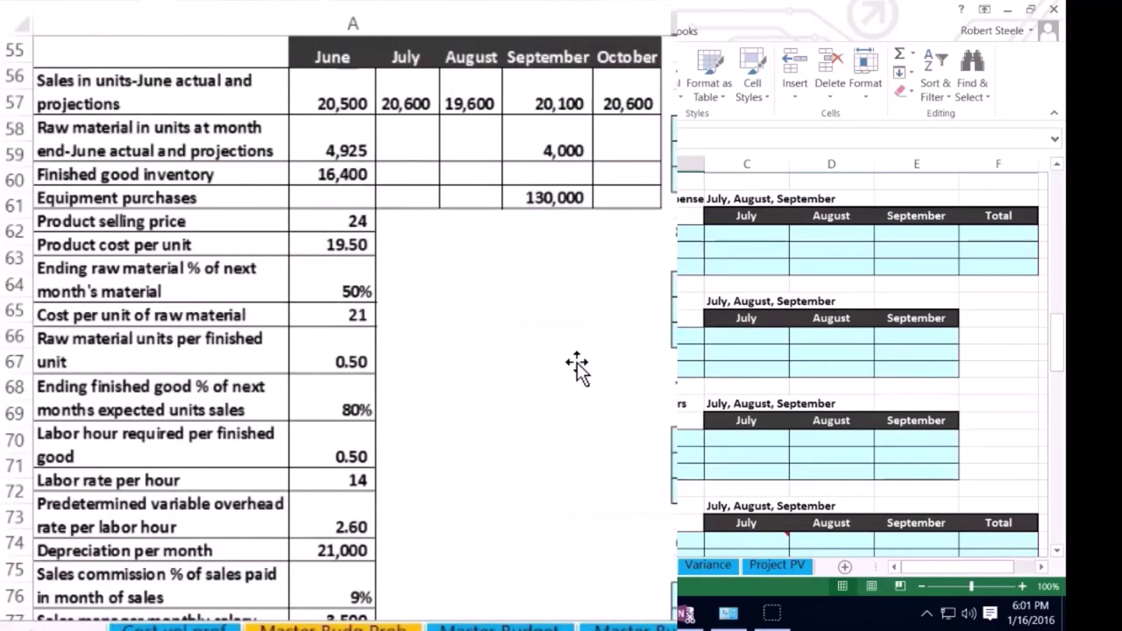
scroll(577, 368, down, 1)
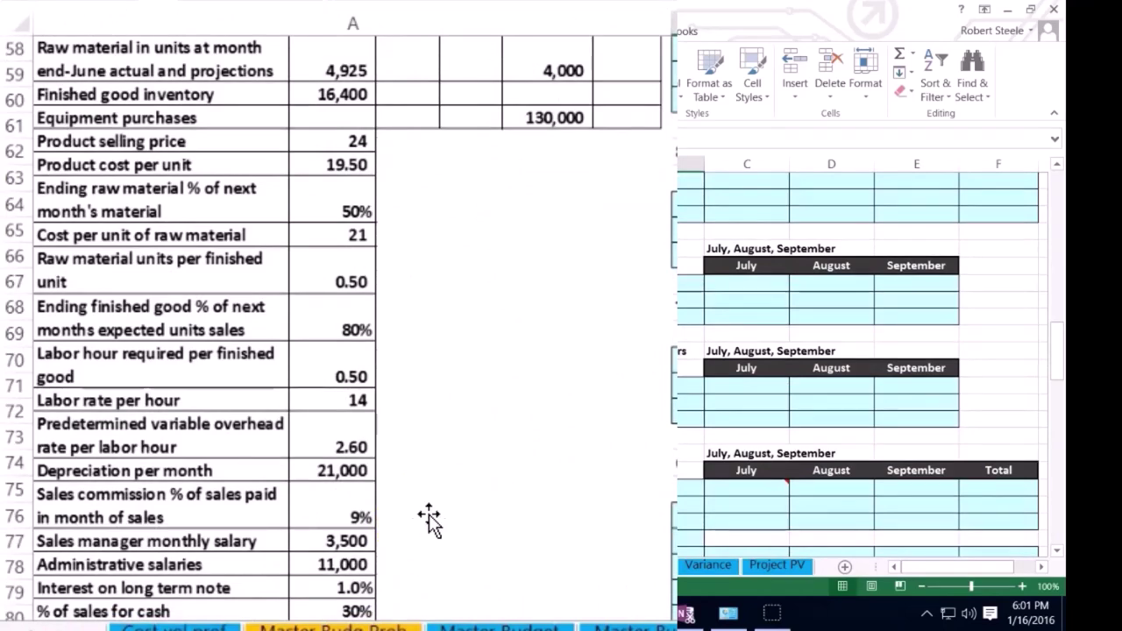
key(super+Escape)
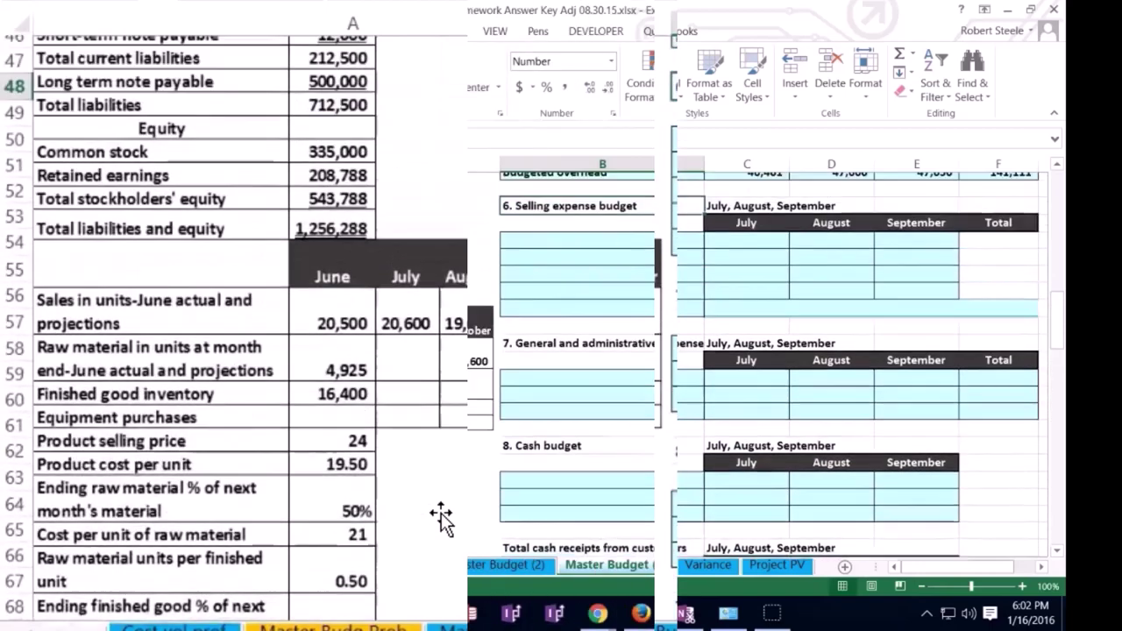
click(521, 391)
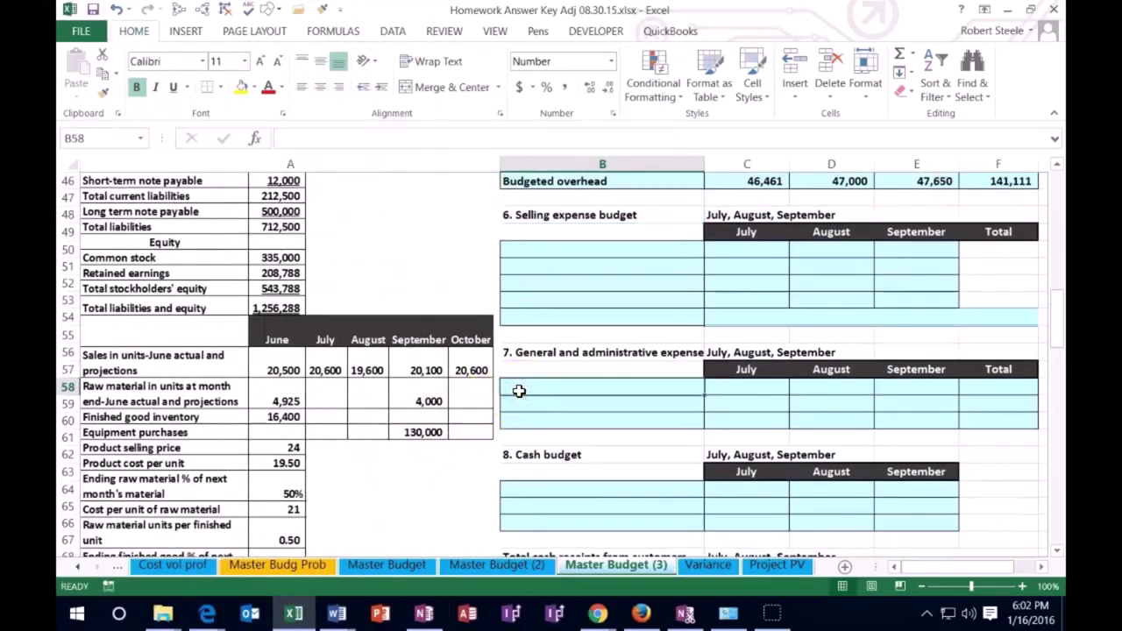
Label the first selling expense row 'Budgeted sales'
click(515, 249)
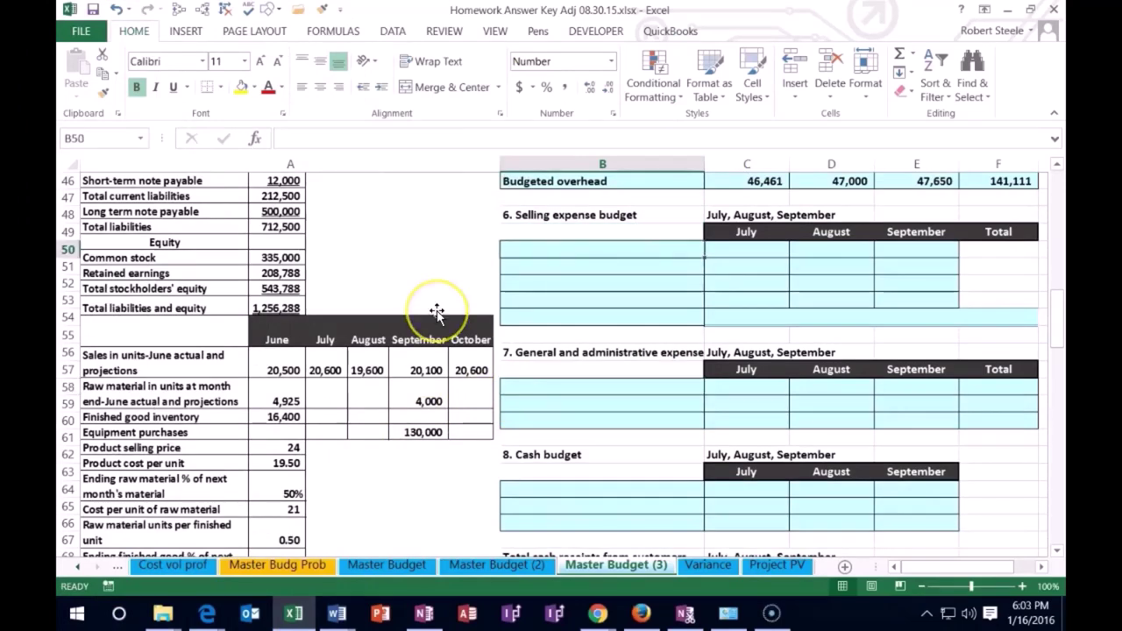
text(Budget)
key(super+plus)
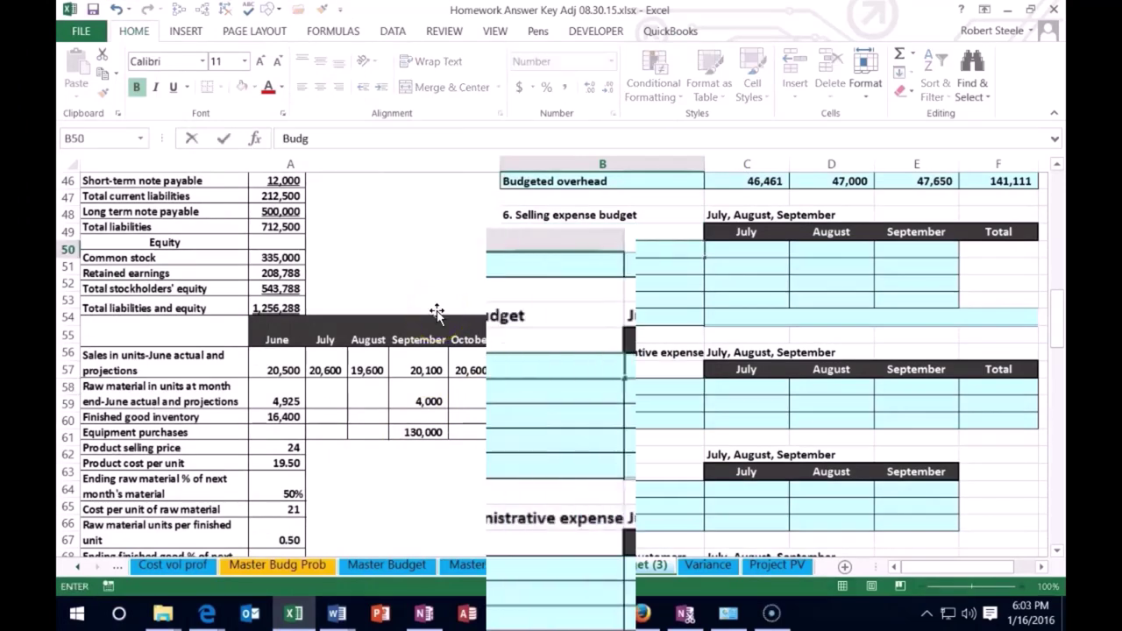
text(ed )
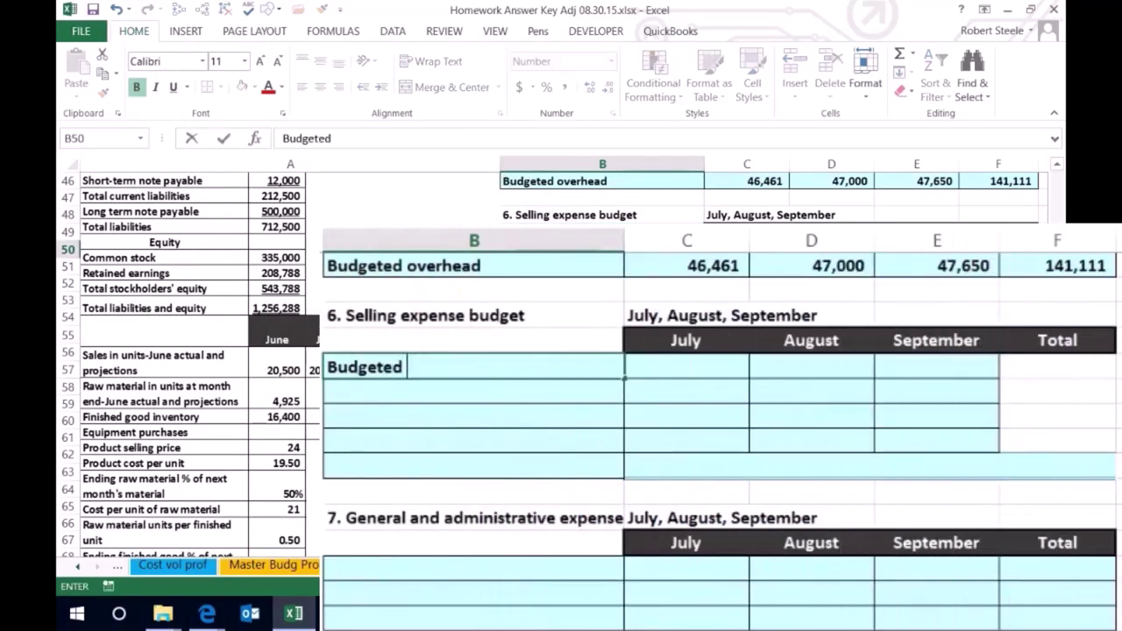
text(ss)
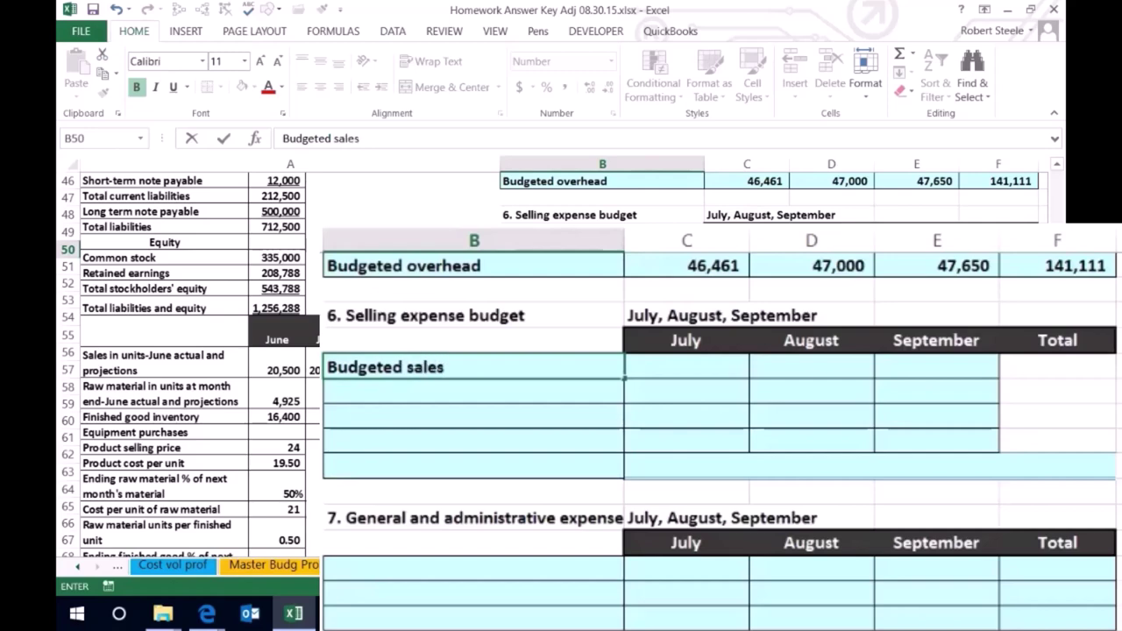
key(Tab)
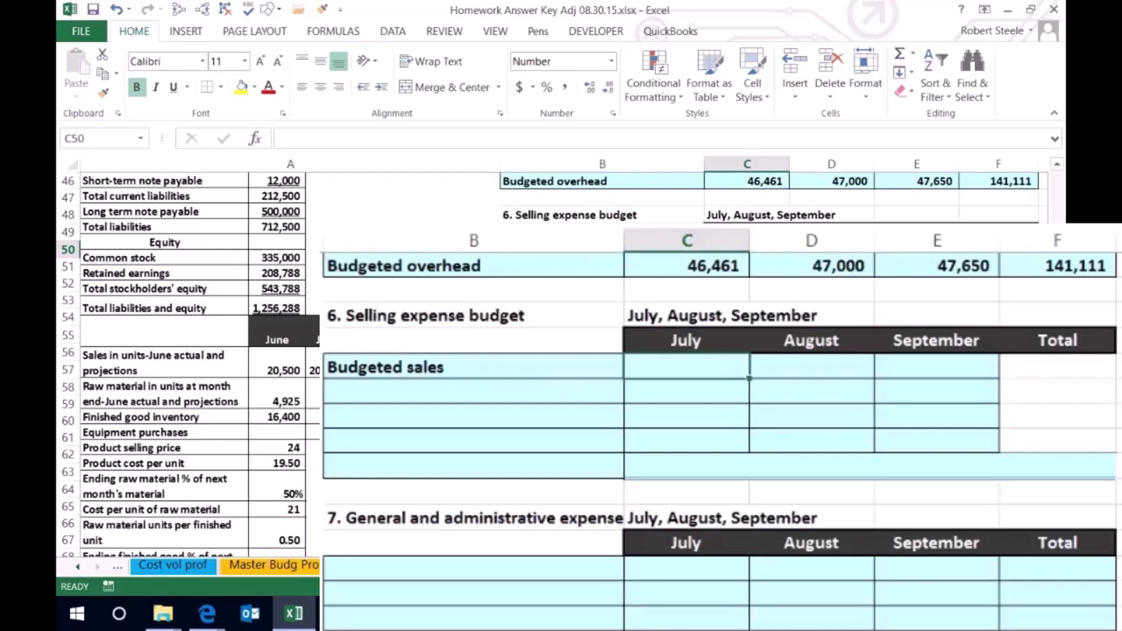
Link July and August budgeted sales to the sales budget totals, 494,400 and 470,400
text(=)
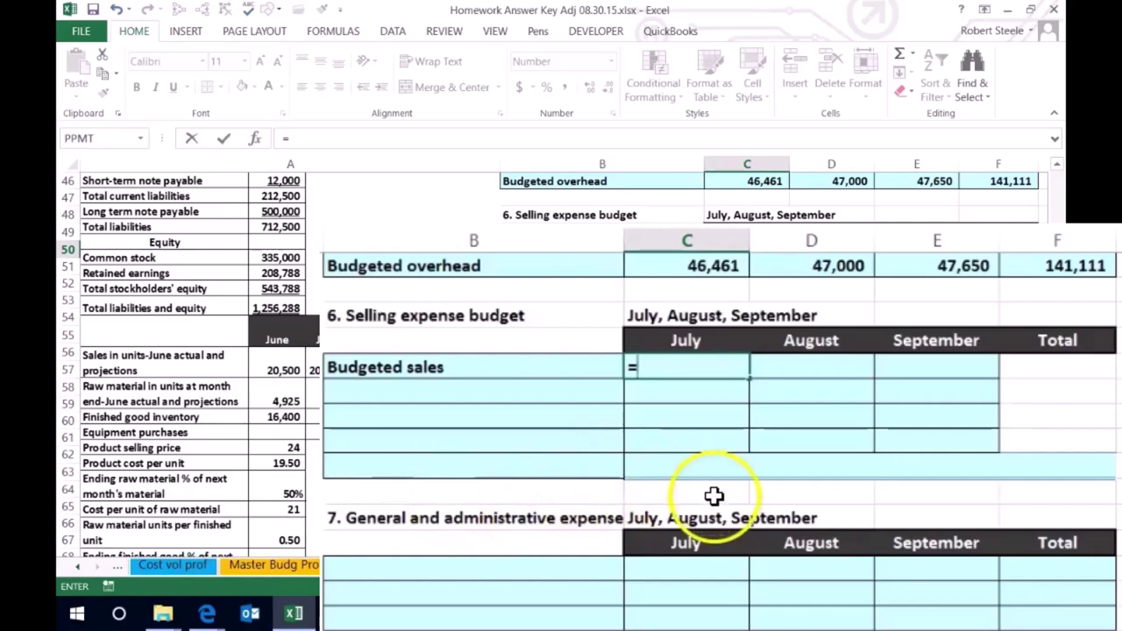
scroll(714, 496, up, 15)
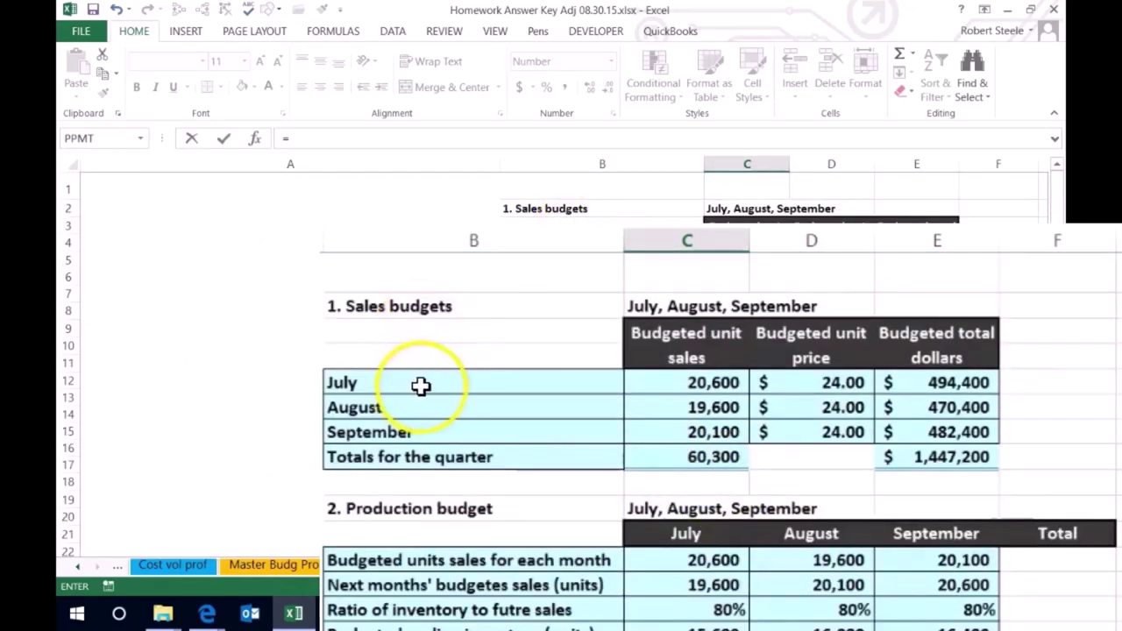
click(924, 382)
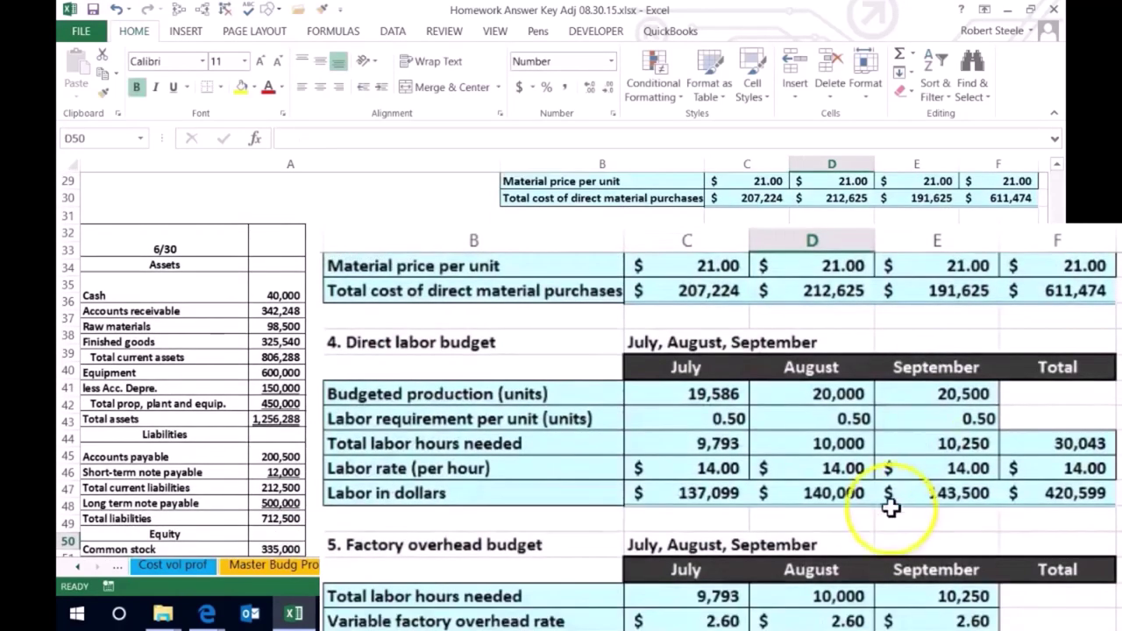
scroll(879, 535, down, 2)
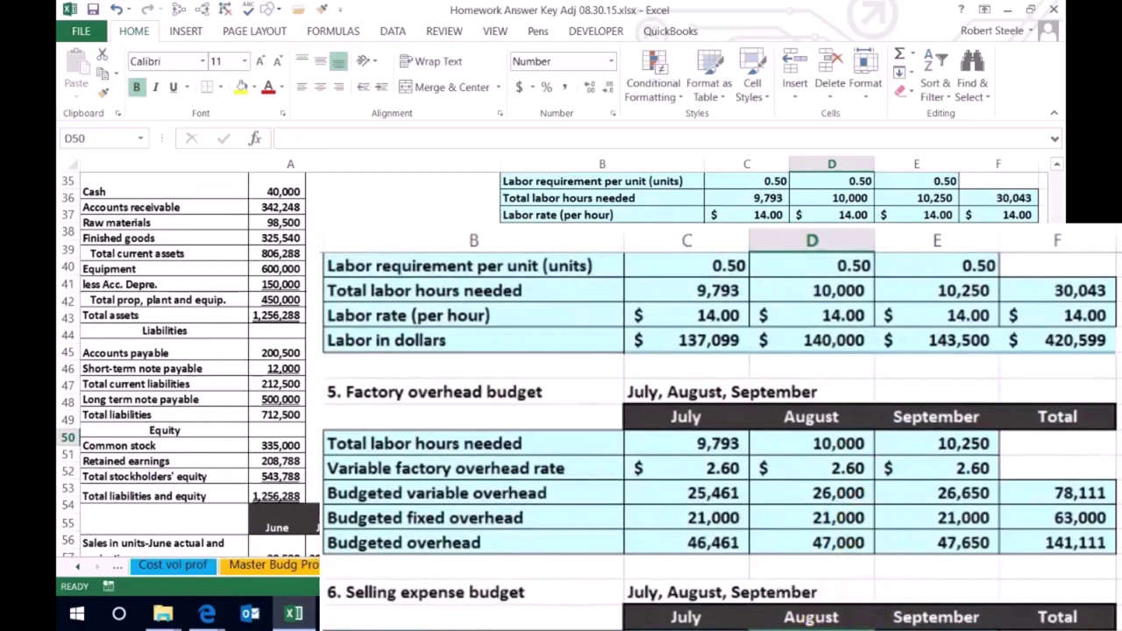
text(=)
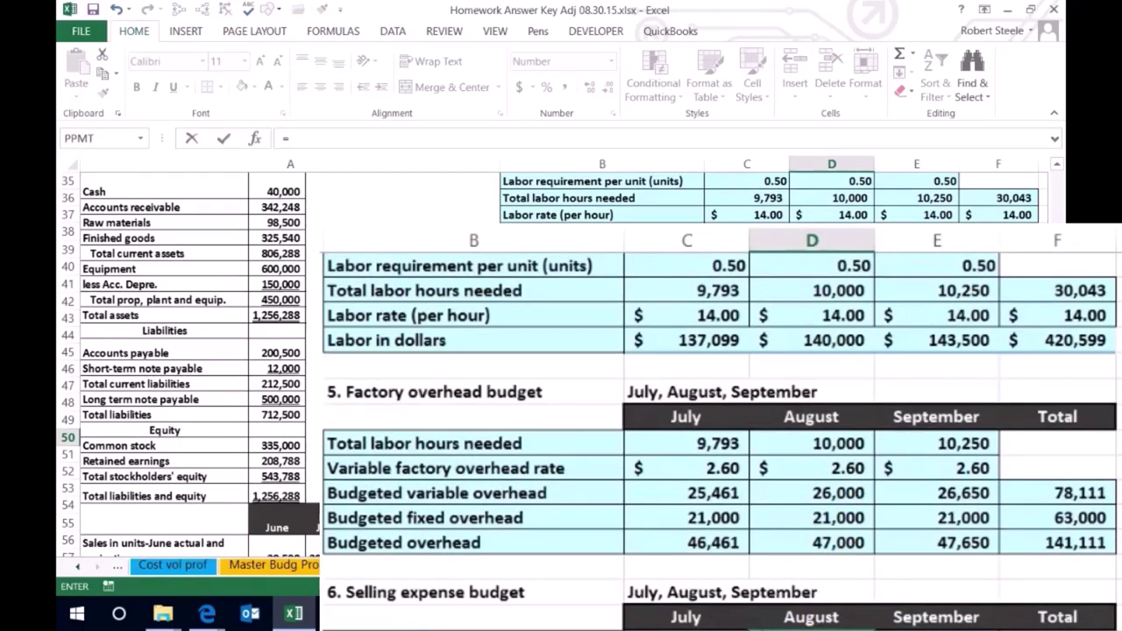
scroll(824, 625, up, 11)
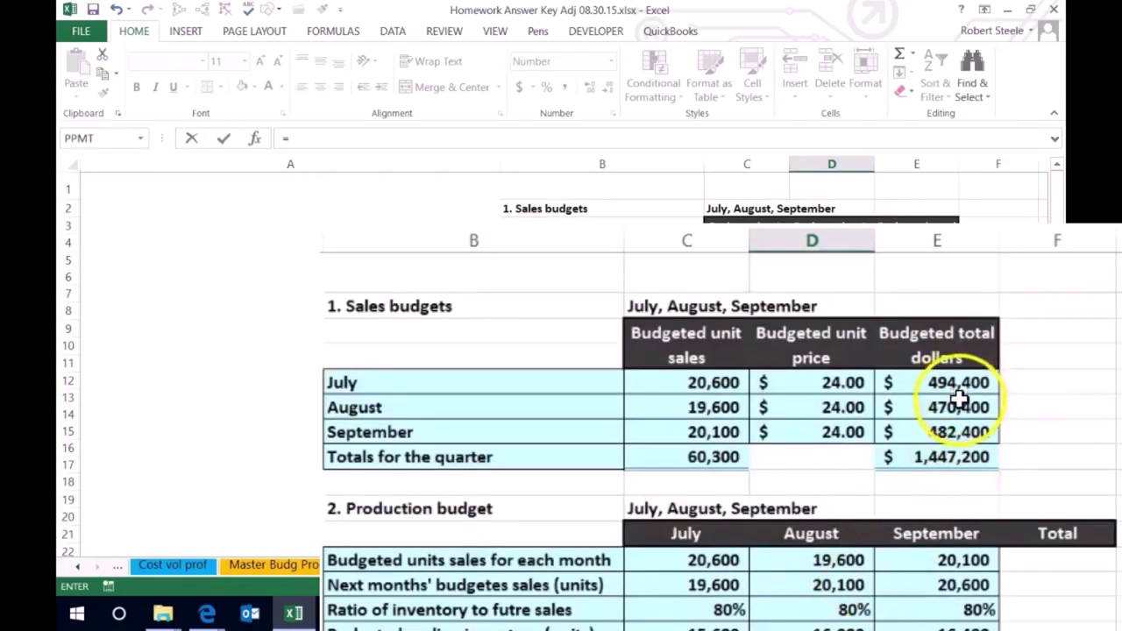
click(960, 407)
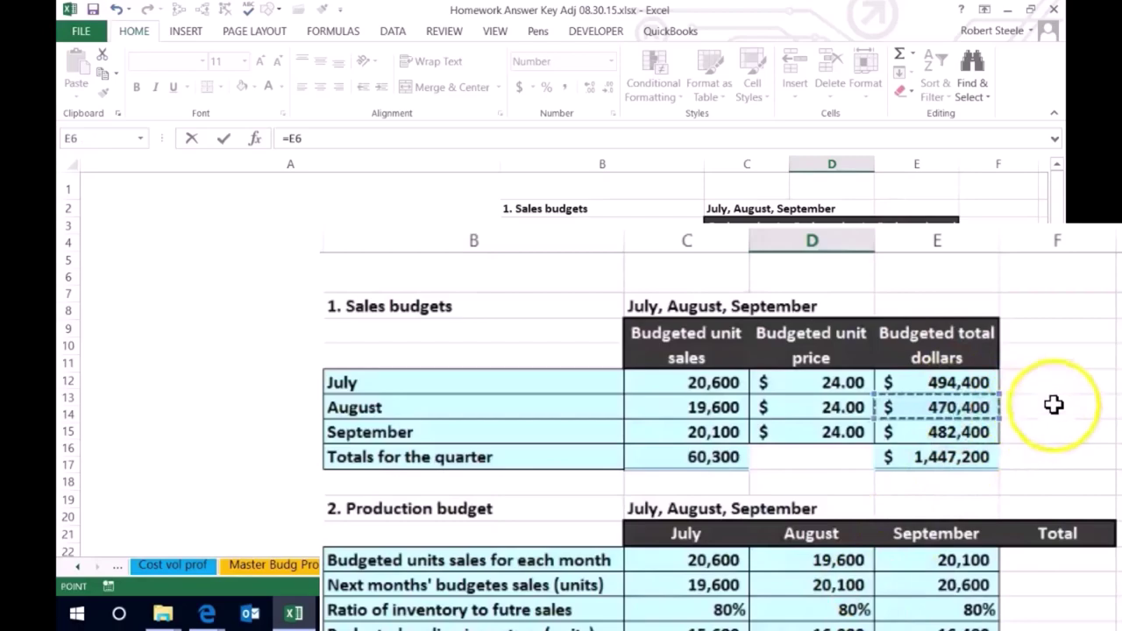
key(Return)
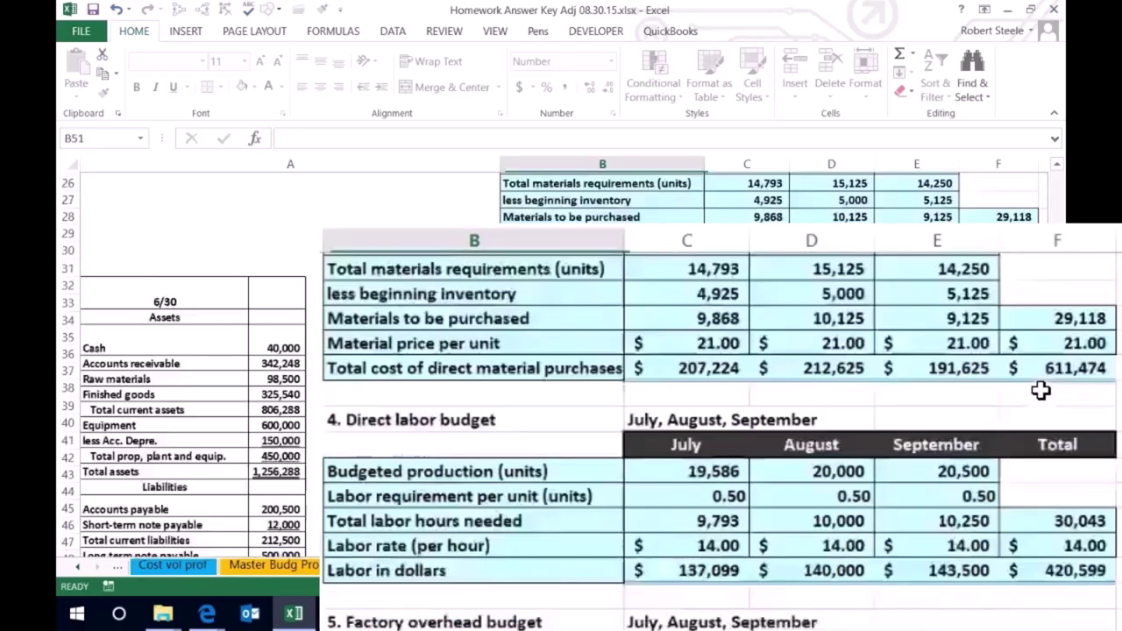
Link September budgeted sales to the sales budget total of 482,400
scroll(1040, 438, down, 3)
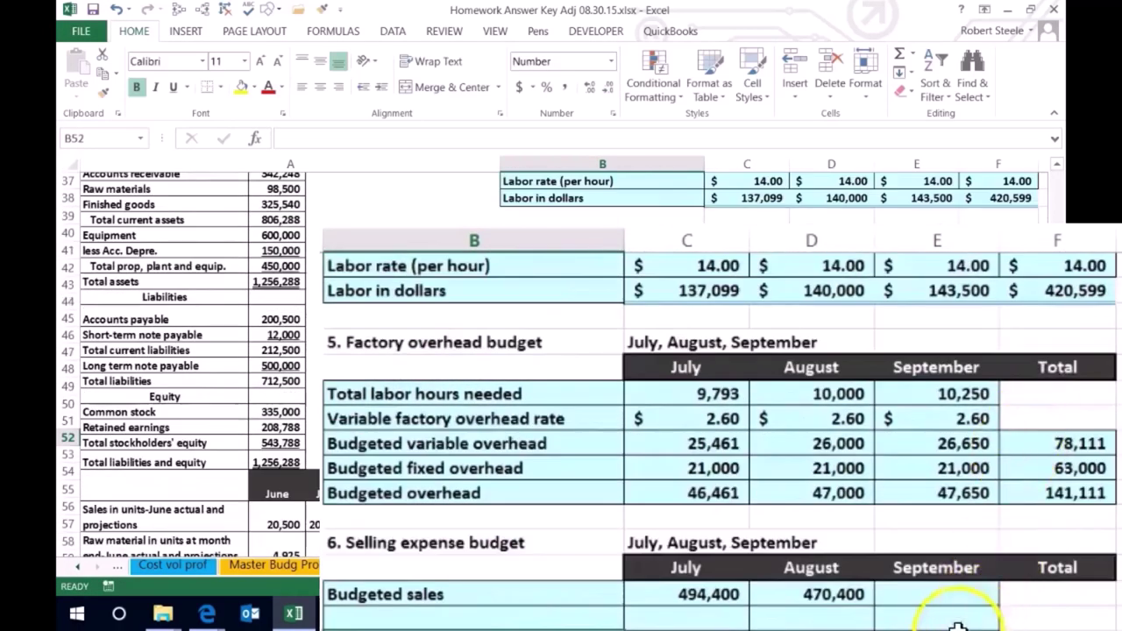
click(944, 596)
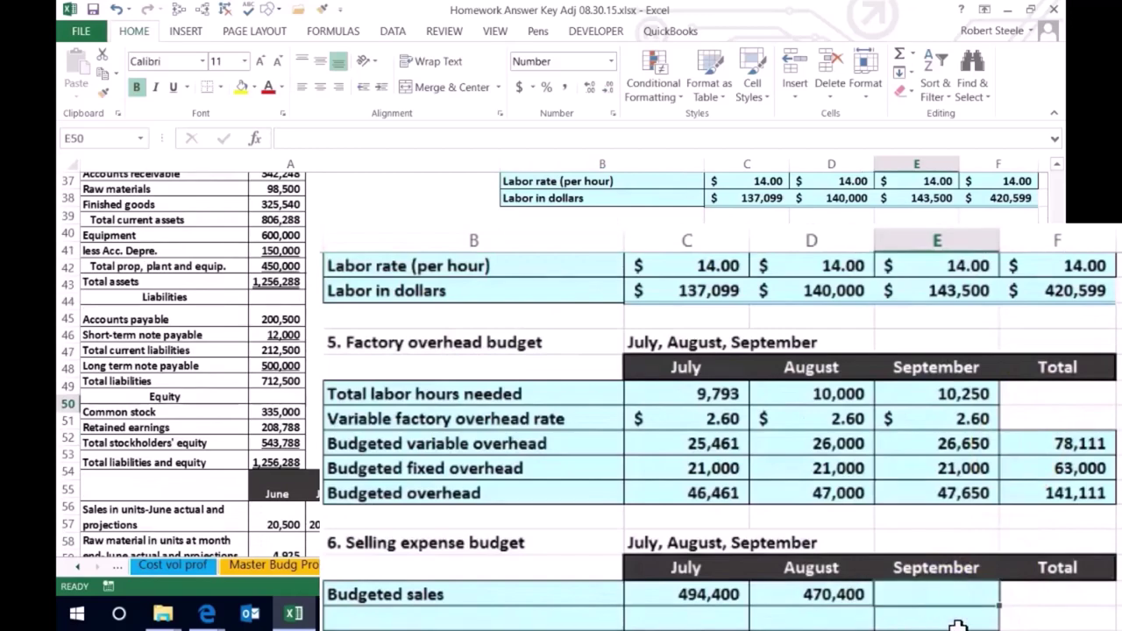
text(=)
scroll(917, 411, up, 12)
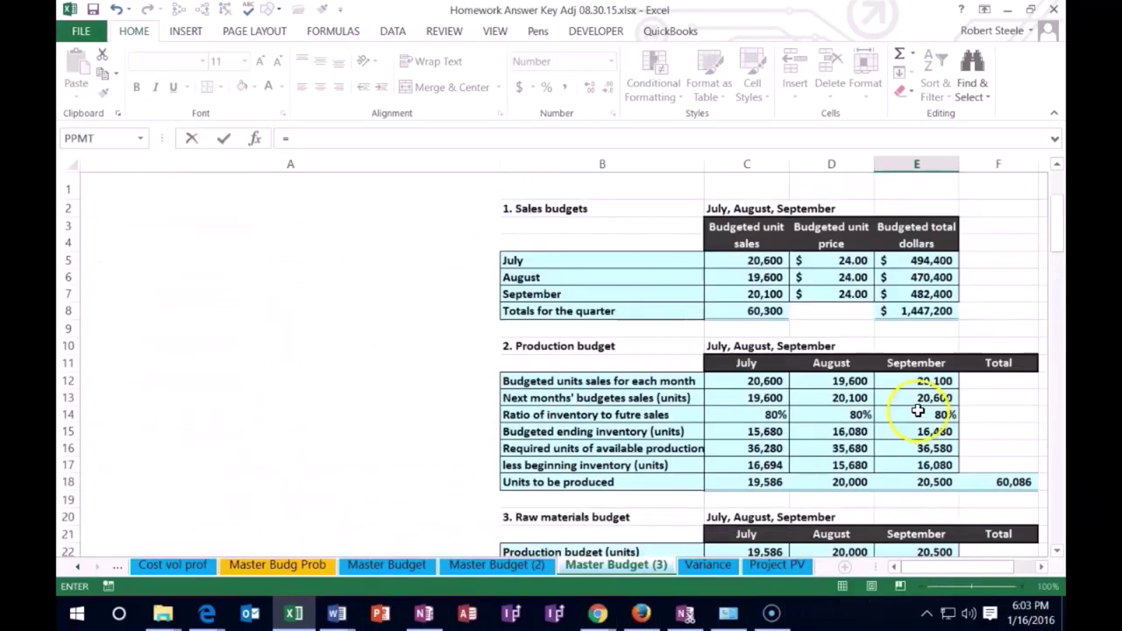
click(922, 294)
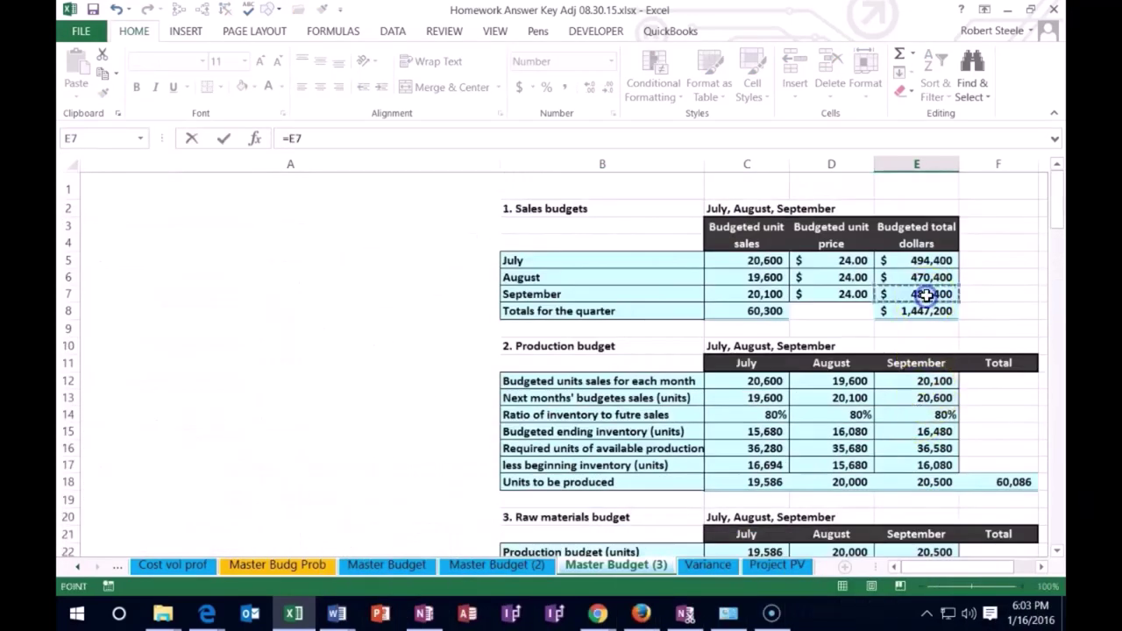
key(Return)
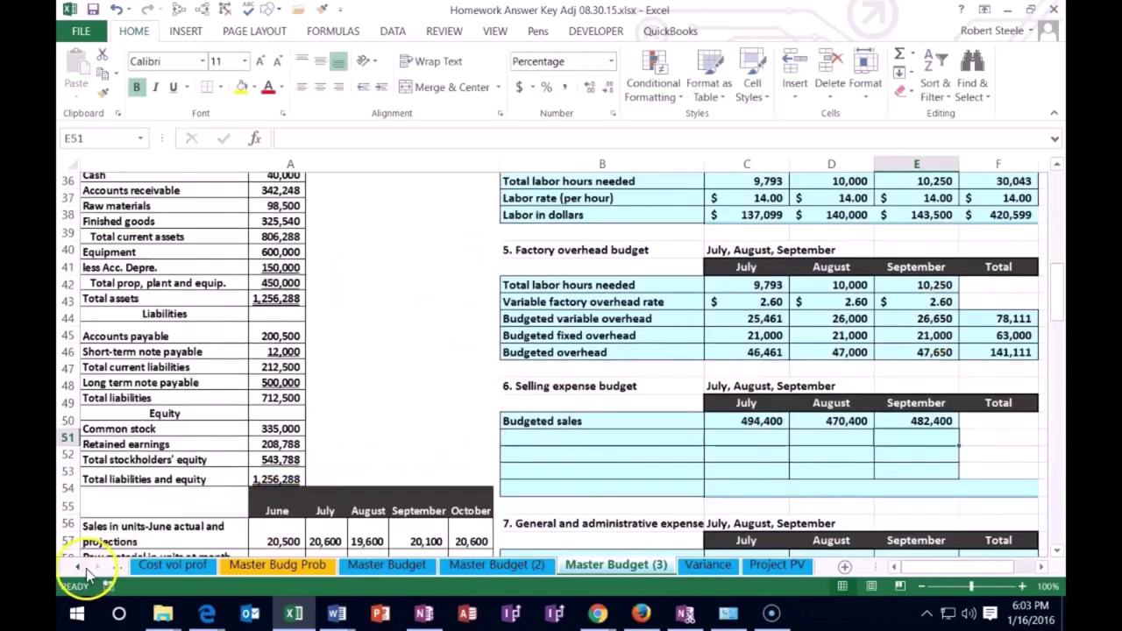
click(654, 442)
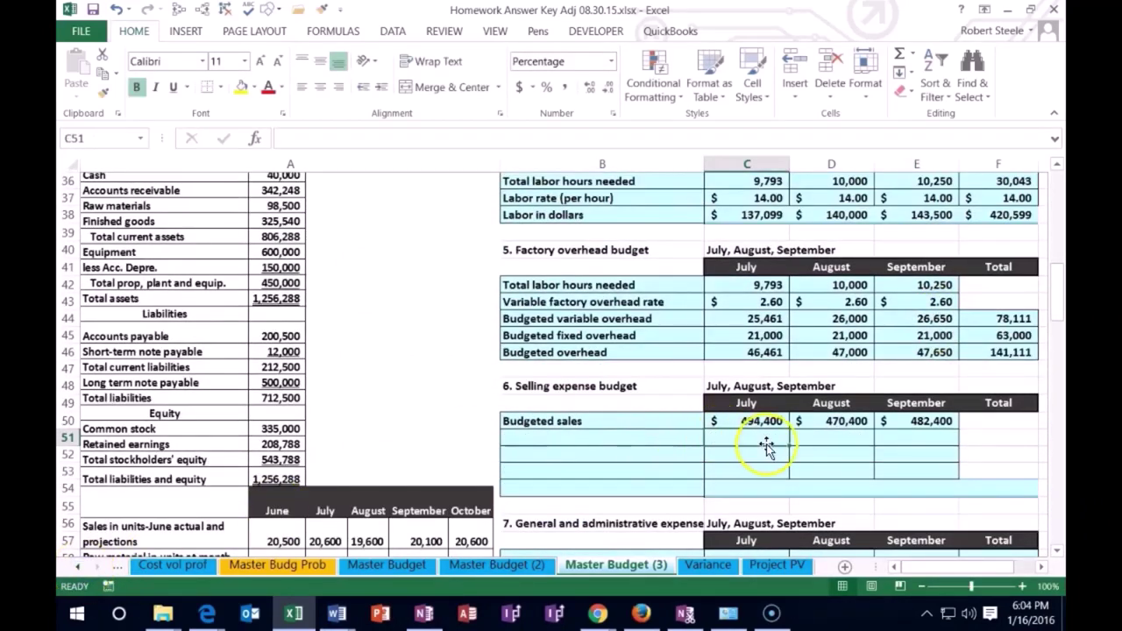
Label the new row 'Sales commission %' in B51
click(596, 441)
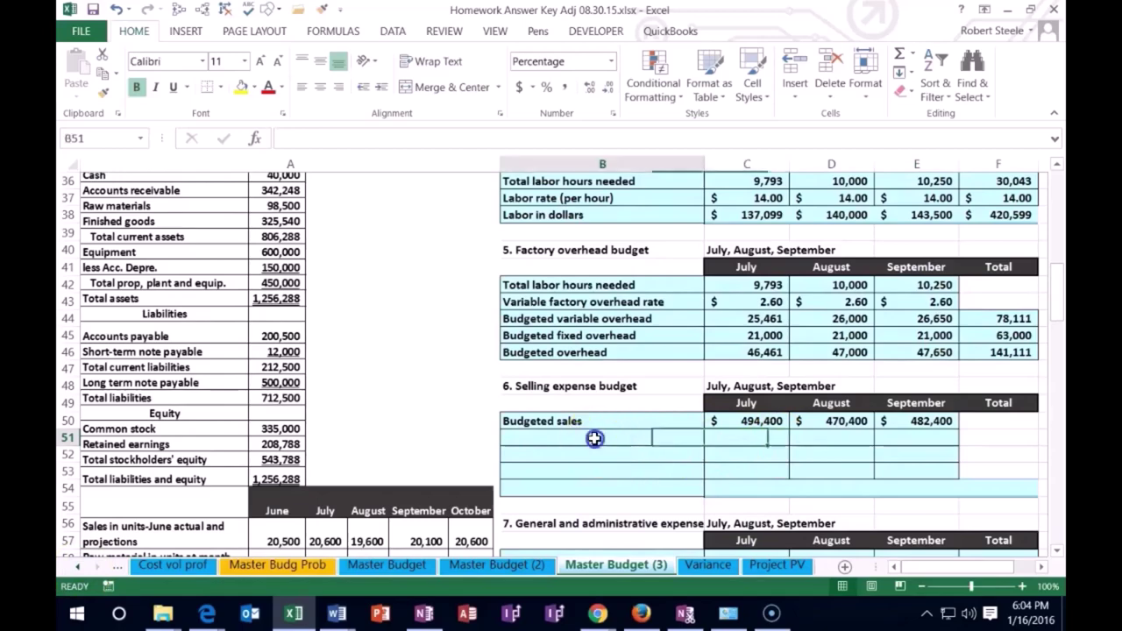
scroll(426, 433, down, 2)
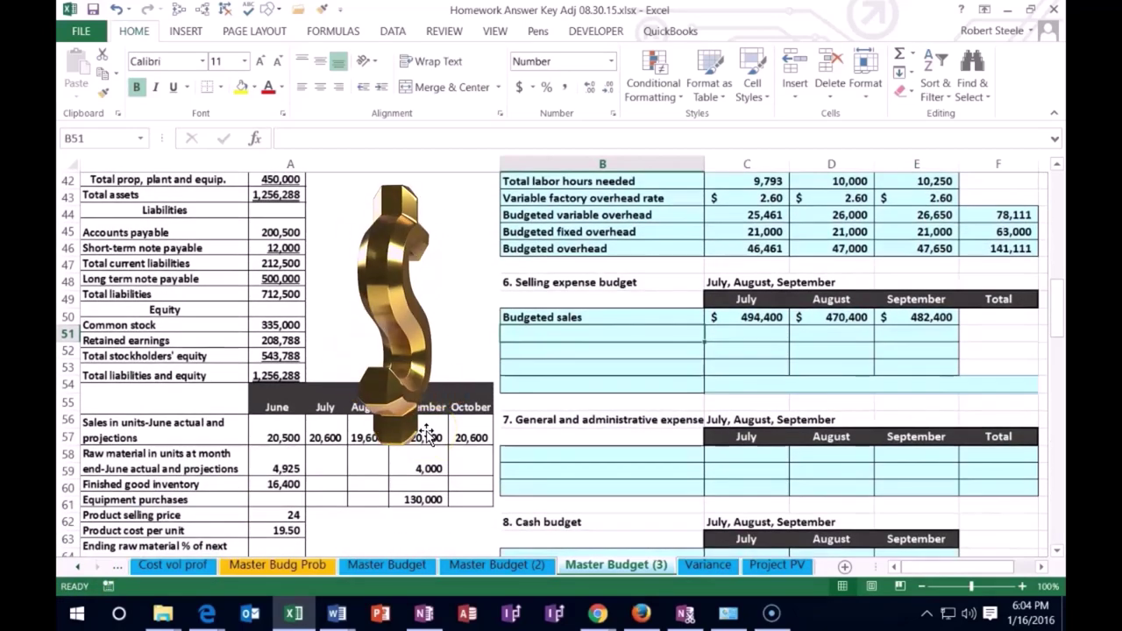
text(Sales commi)
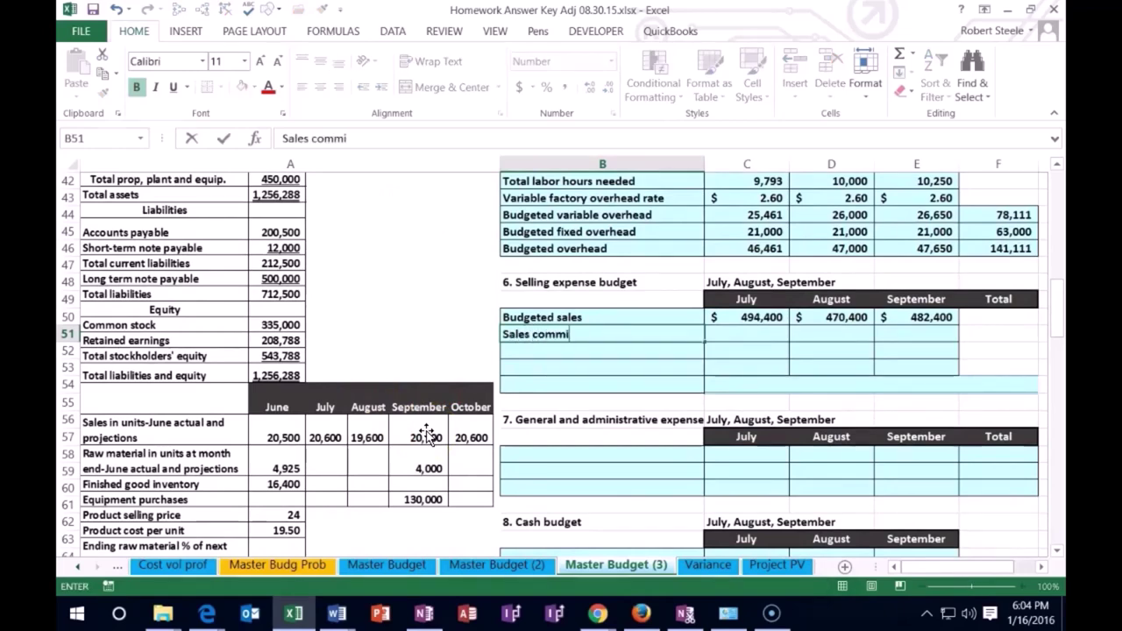
text(%)
key(Tab)
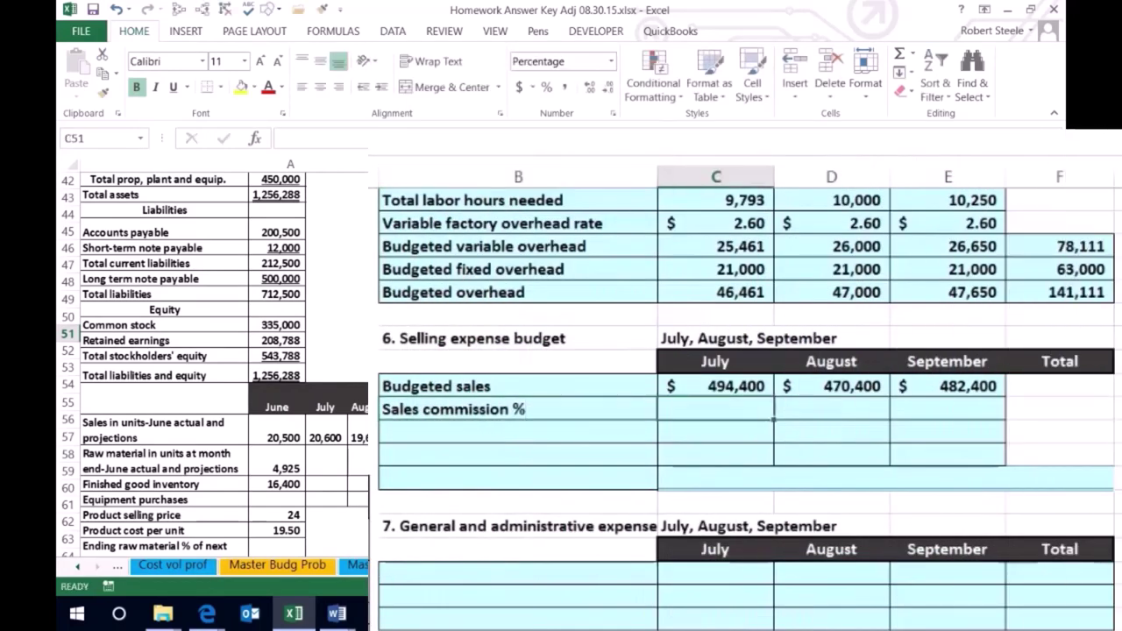
Enter a 9% commission rate for July, August and September
text(9)
key(Tab)
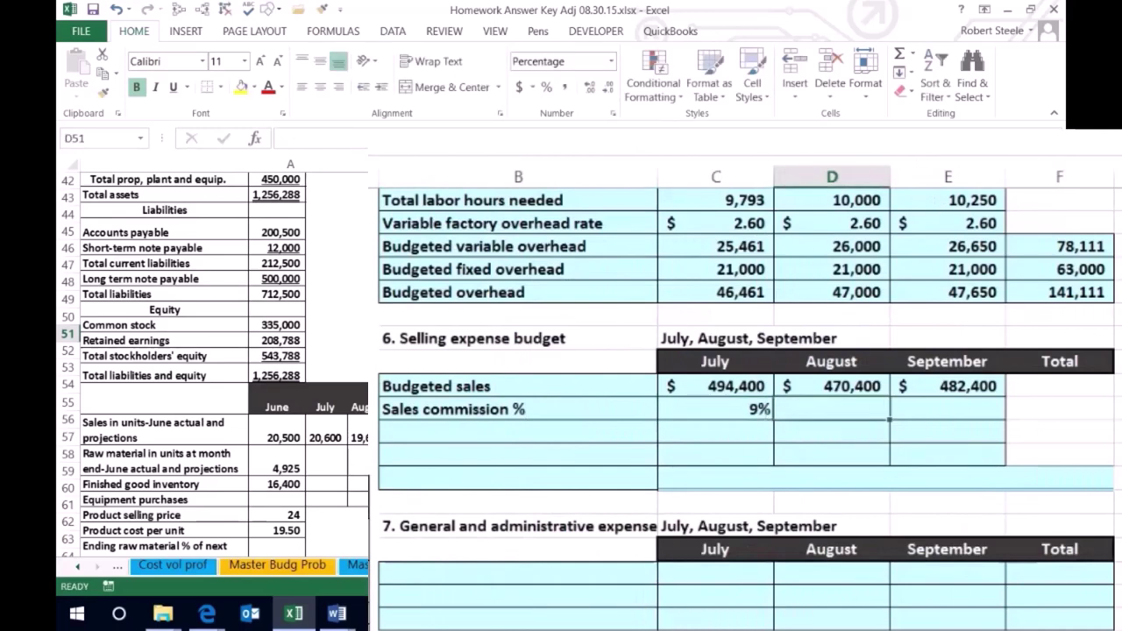
text(9)
key(Tab)
text(9)
key(ctrl+Return)
click(1060, 409)
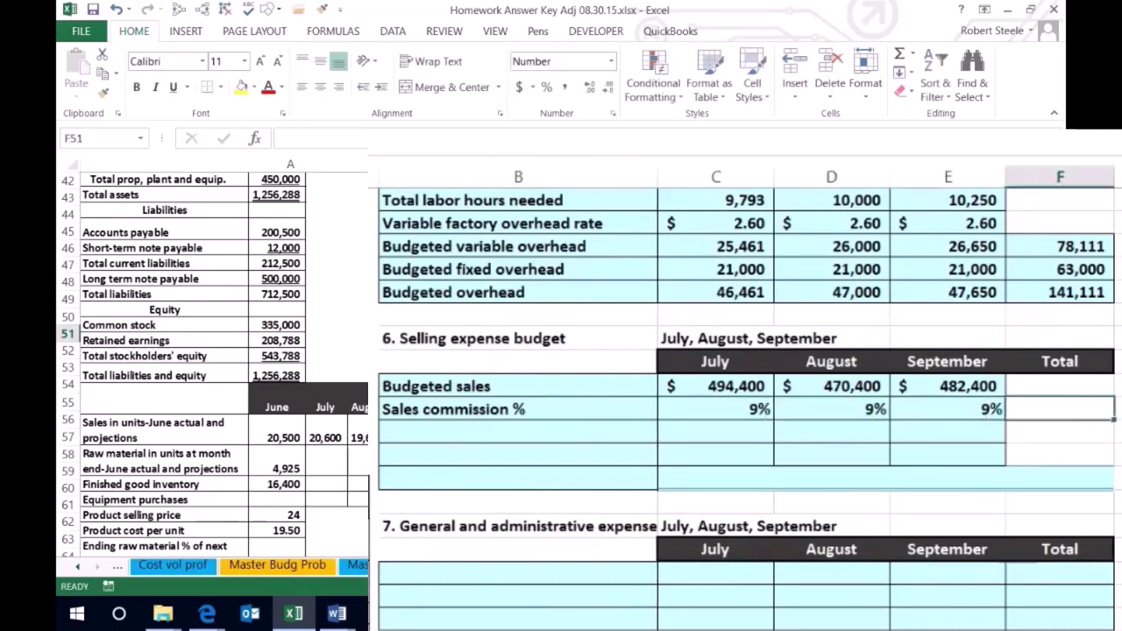
click(760, 410)
click(772, 439)
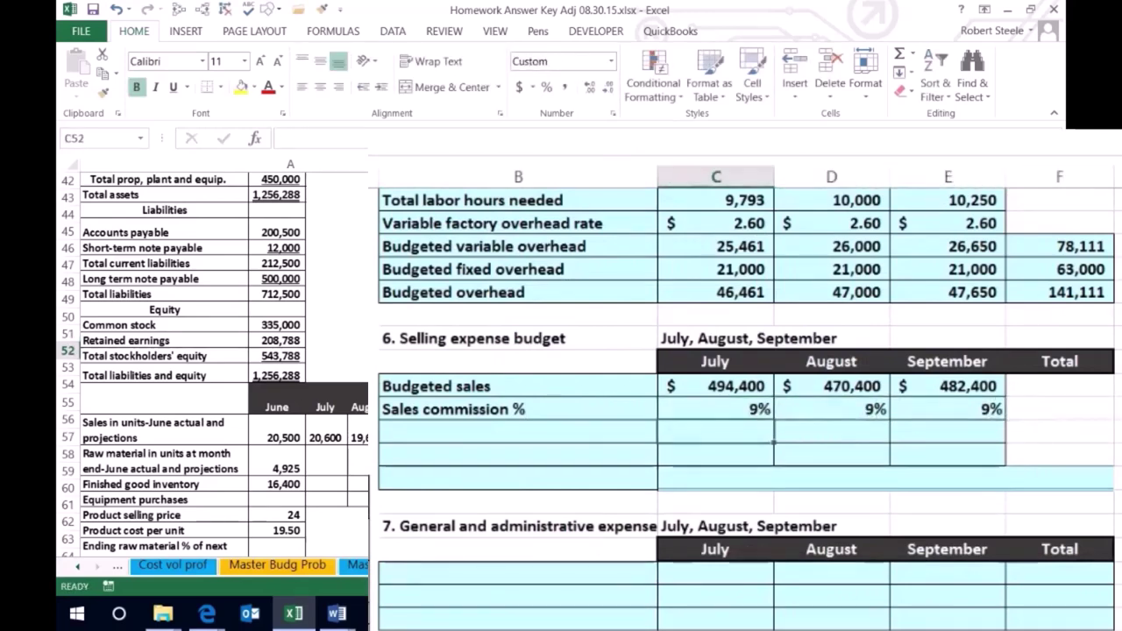
Calculate July and August sales commissions as budgeted sales times the 9% rate
text(=)
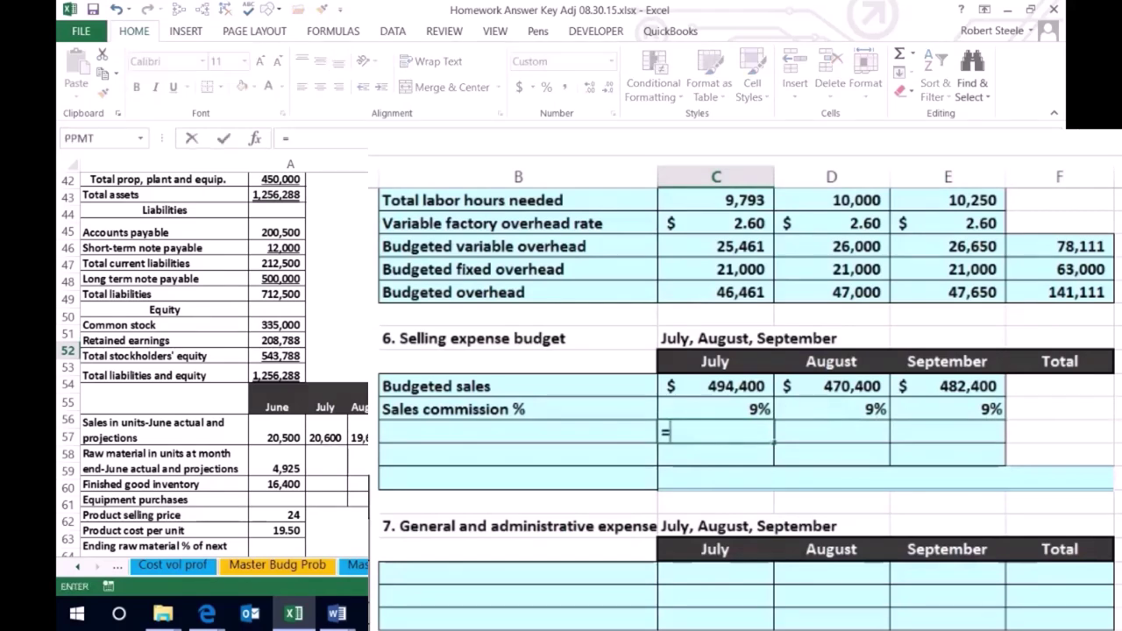
click(701, 389)
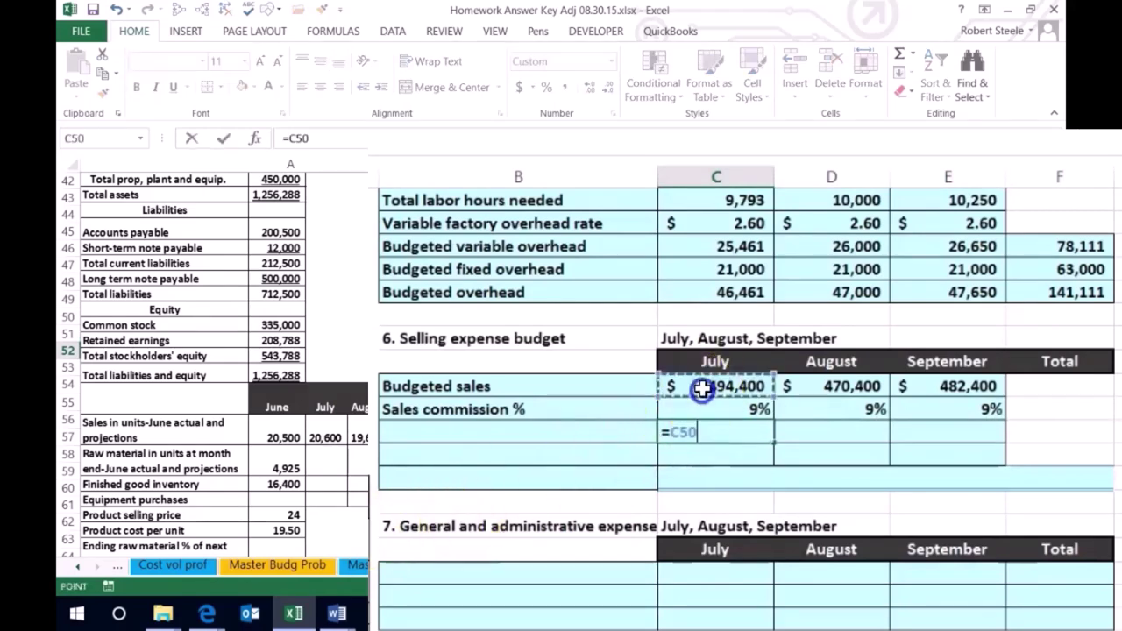
text(*)
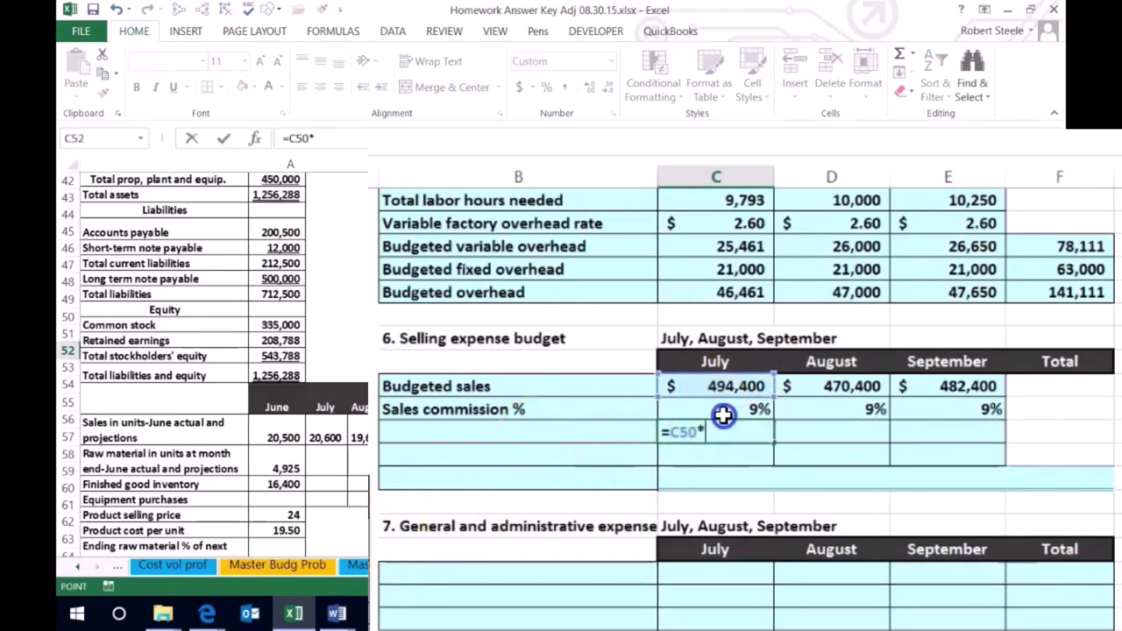
click(722, 414)
key(Tab)
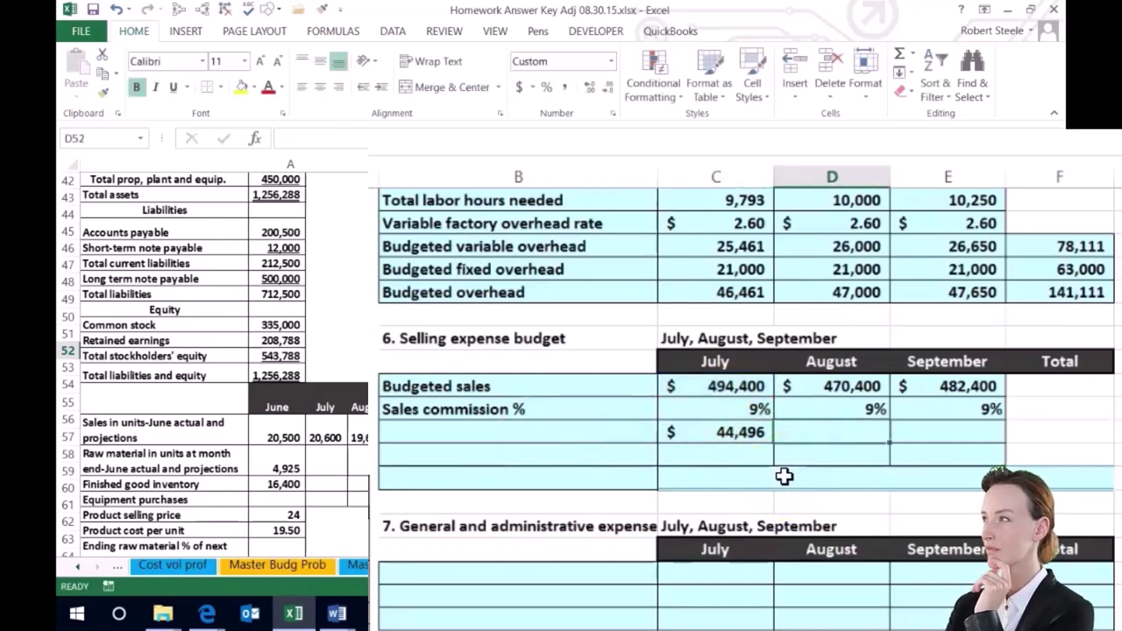
text(=)
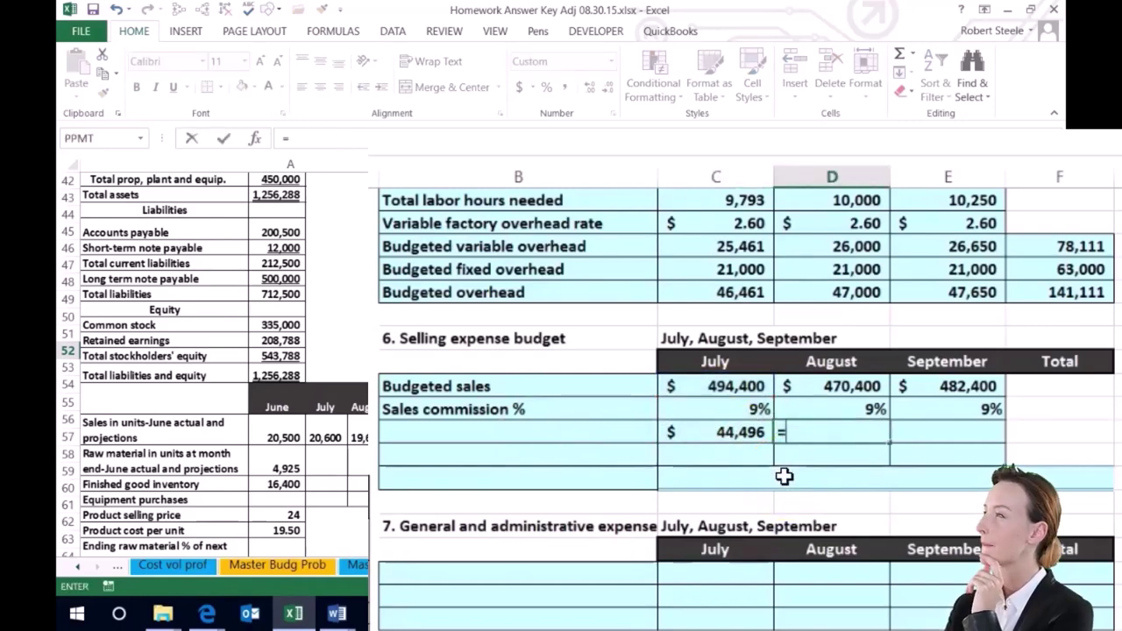
click(811, 389)
text(*)
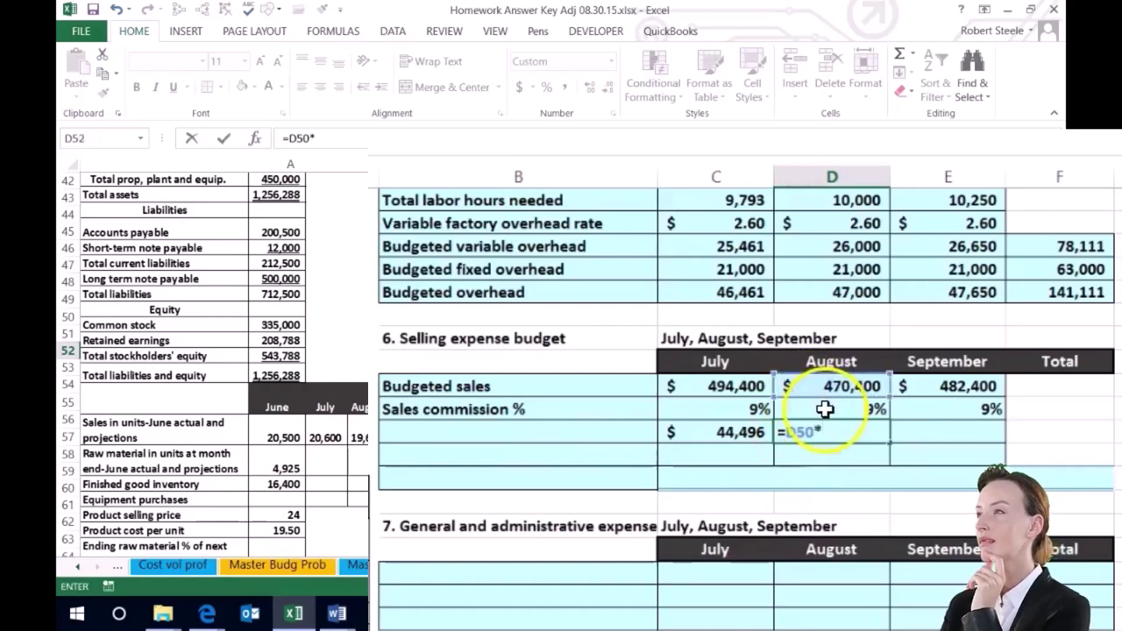
click(828, 409)
key(Tab)
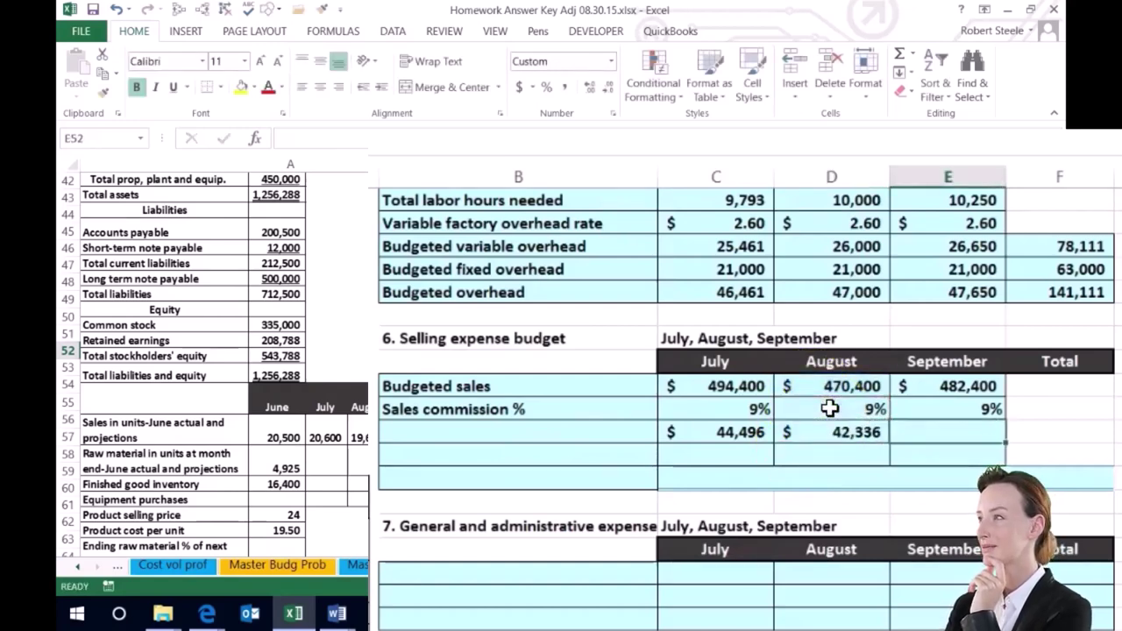
Calculate September's sales commission of 43,416 with =E50*E51
click(907, 407)
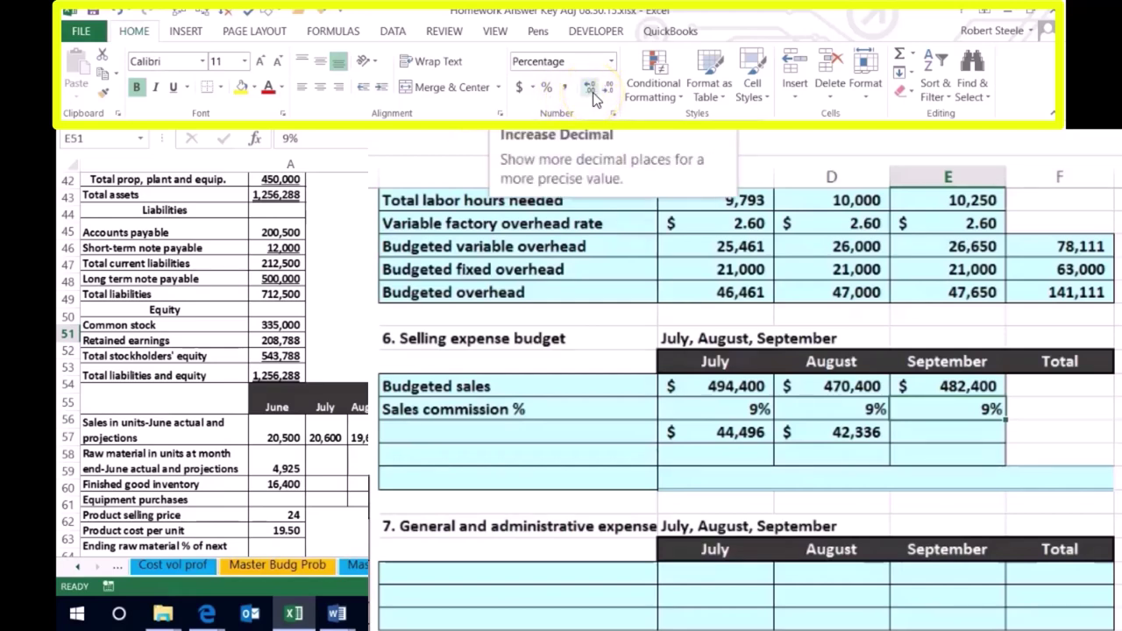
click(926, 447)
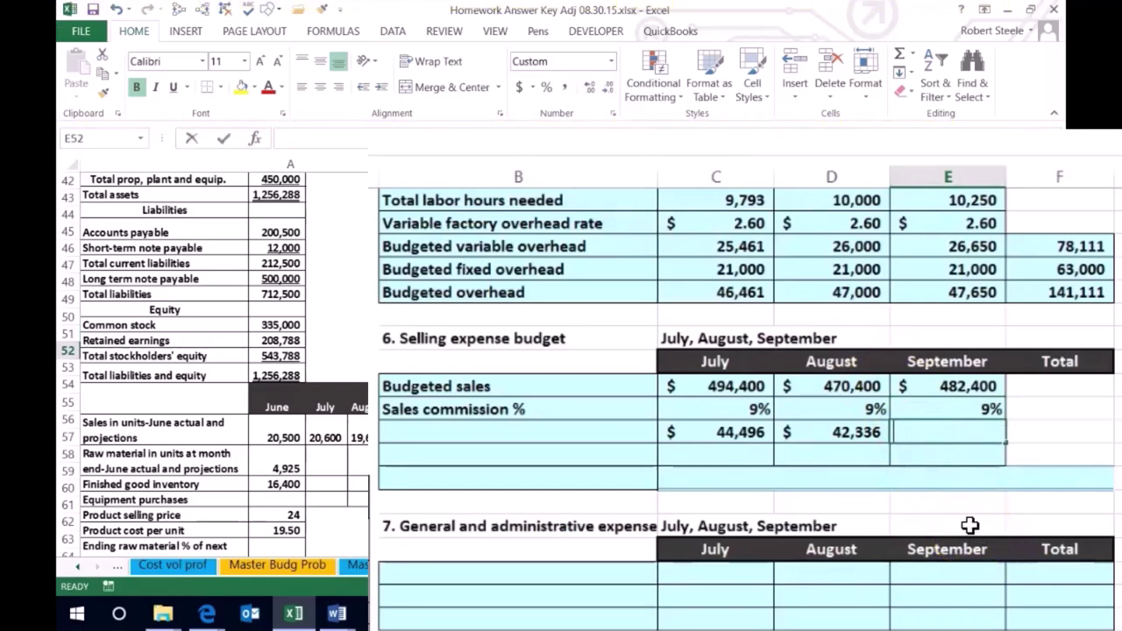
text(=)
click(977, 386)
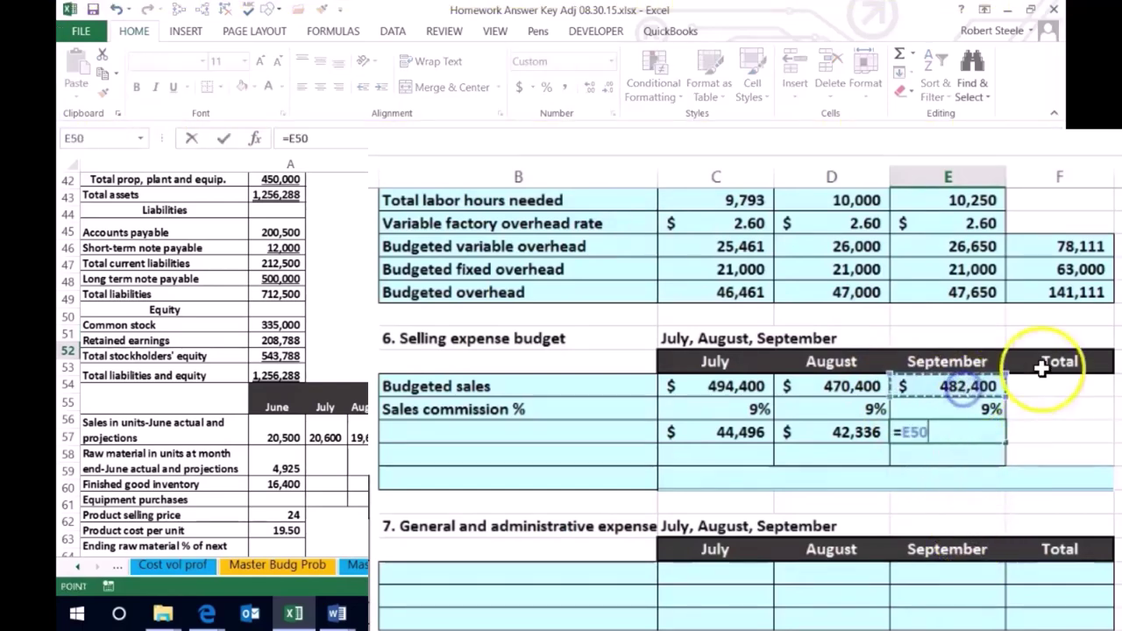
text(*)
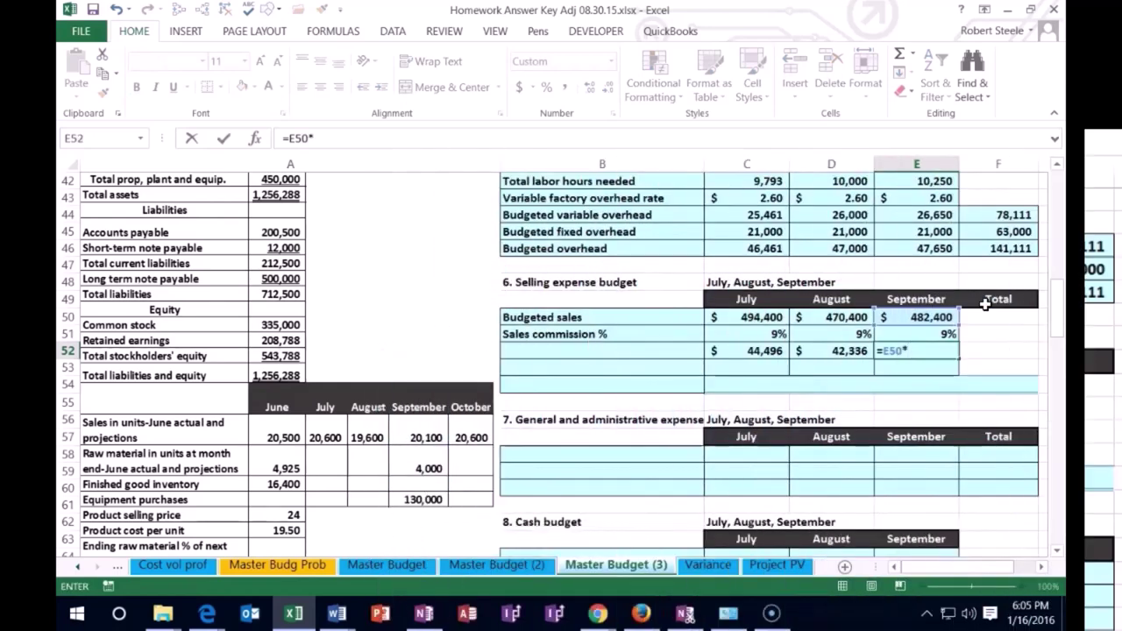
click(945, 334)
key(Return)
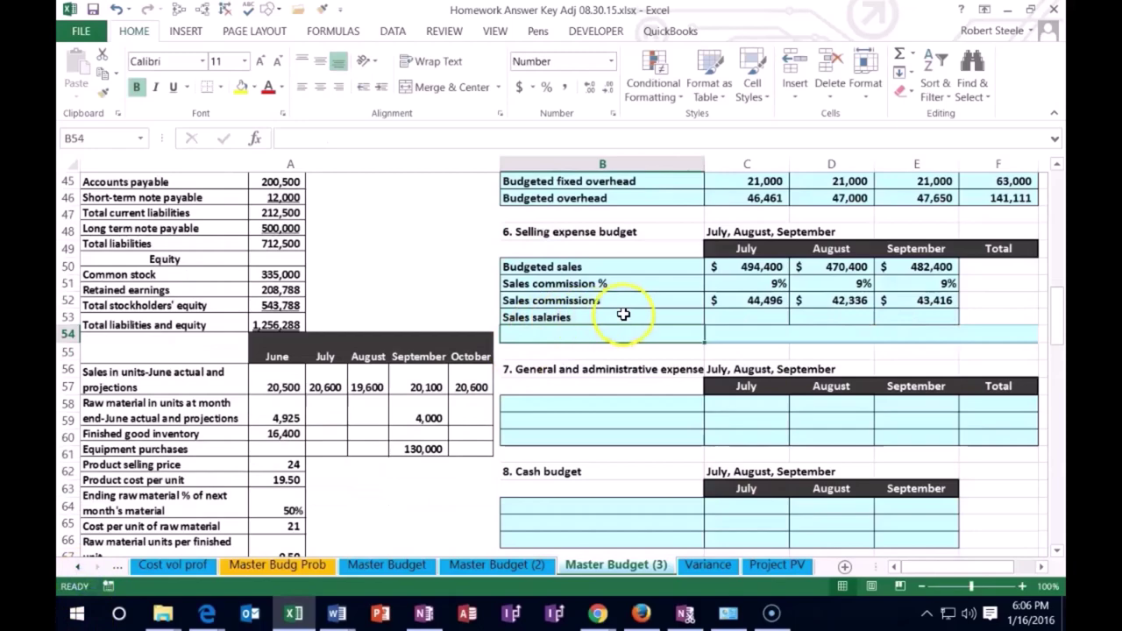
drag(623, 315, 622, 331)
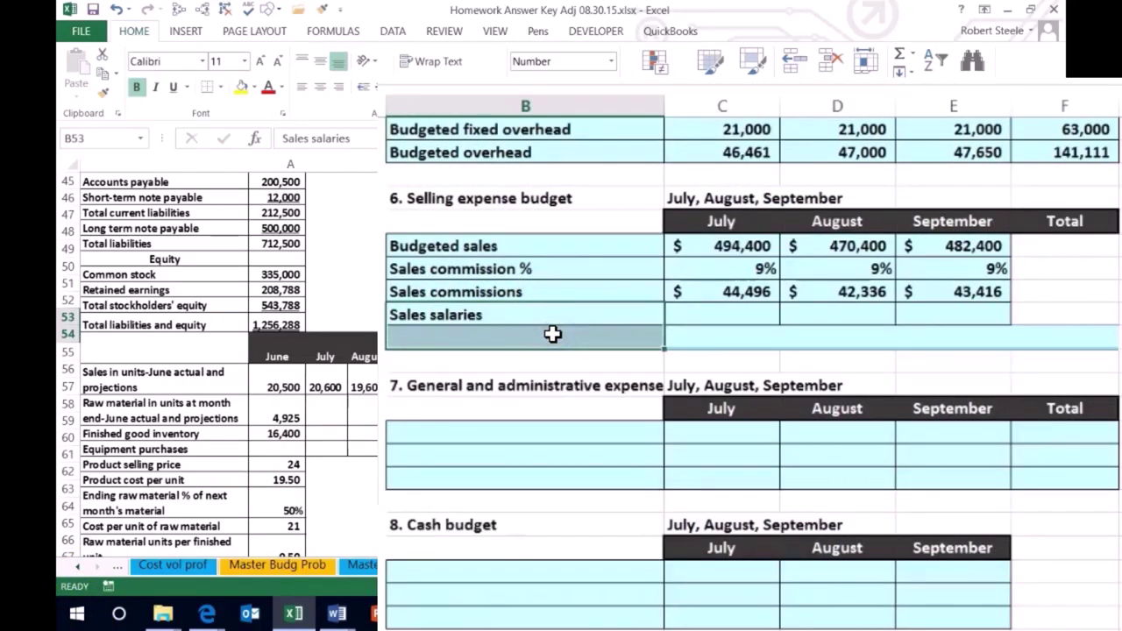
scroll(552, 334, down, 5)
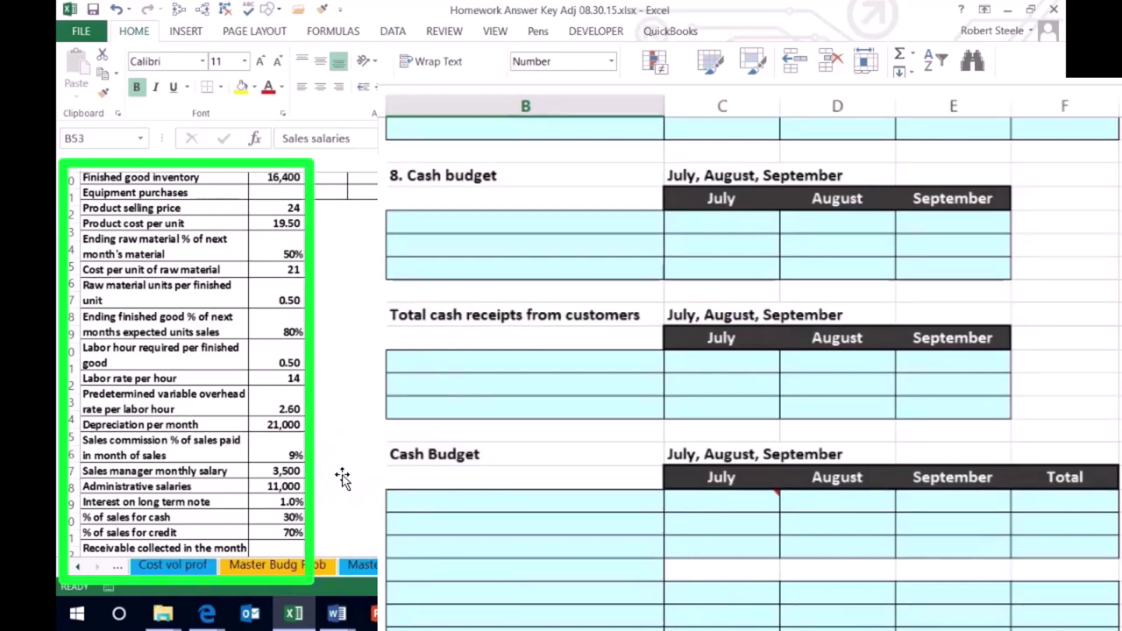
scroll(386, 482, up, 3)
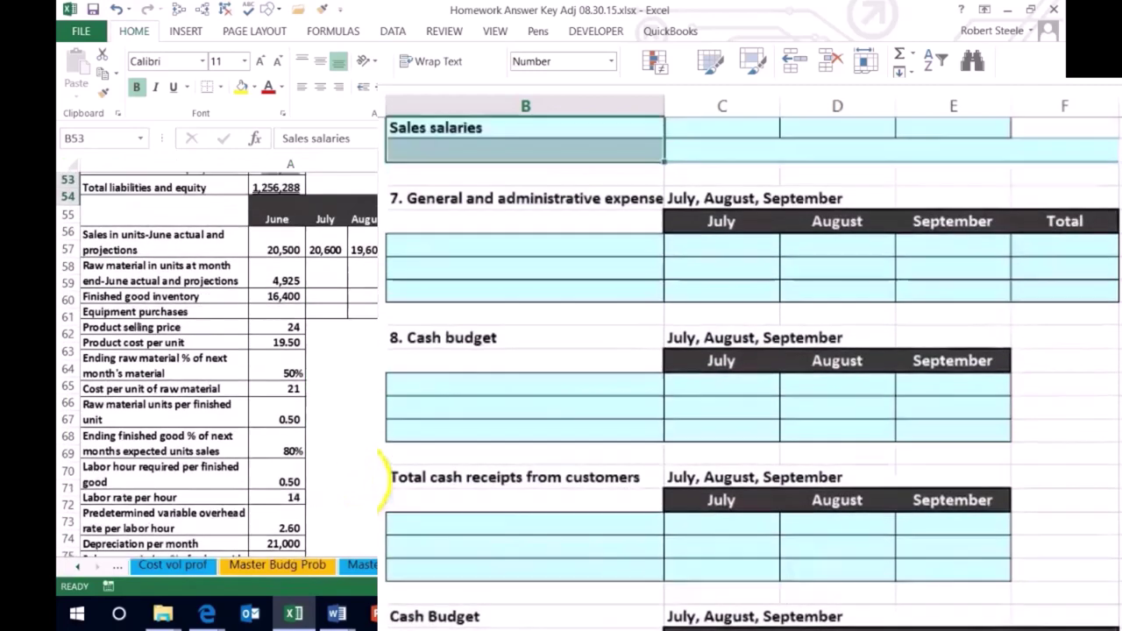
scroll(450, 208, up, 1)
scroll(483, 251, up, 1)
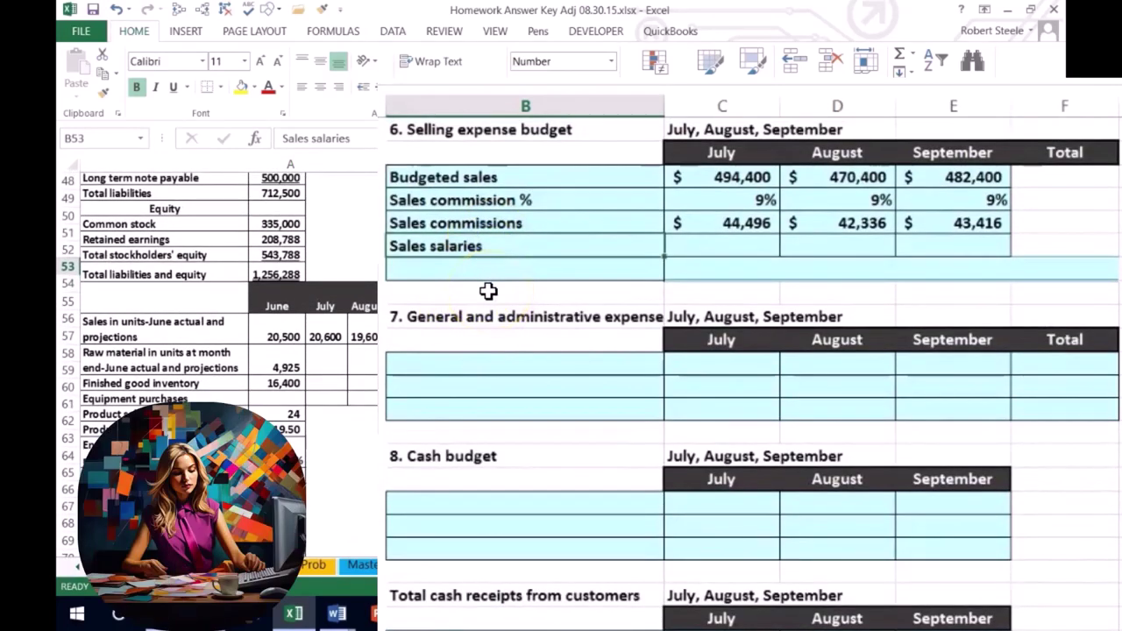
Enter 3500 sales salaries in C53, D53 and E53
key(Right)
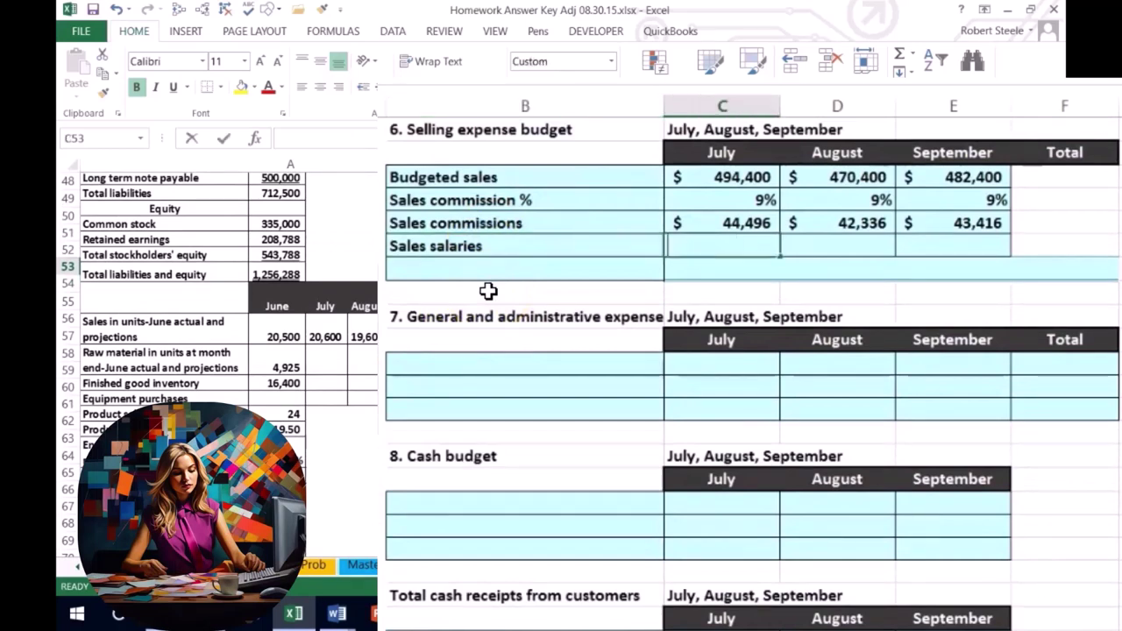
text(3500)
key(Right)
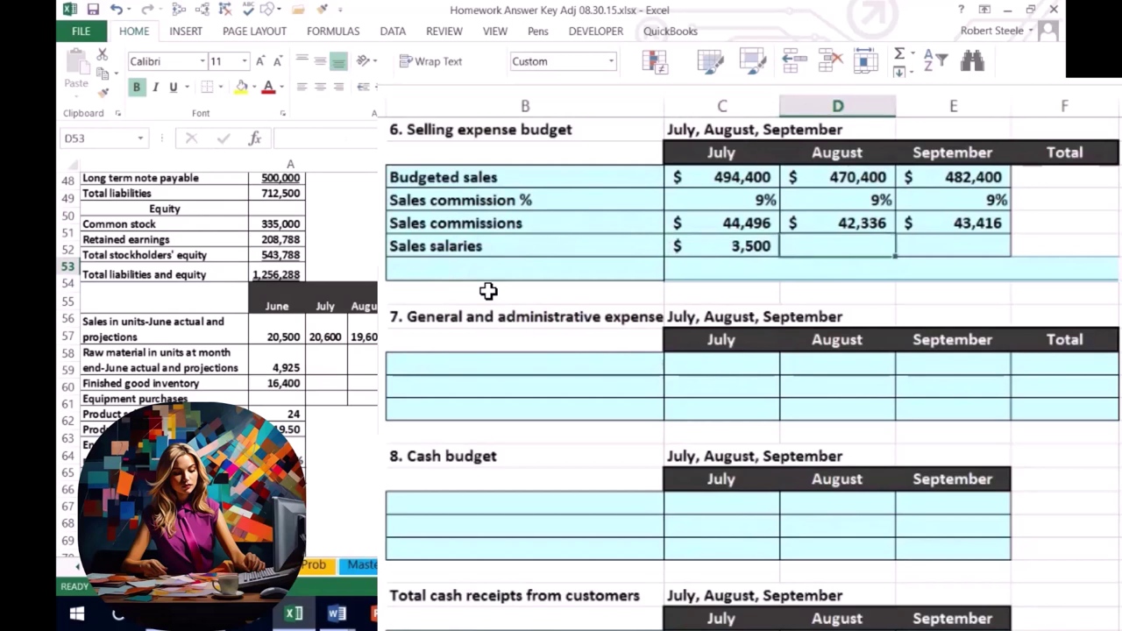
text(3500)
key(Right)
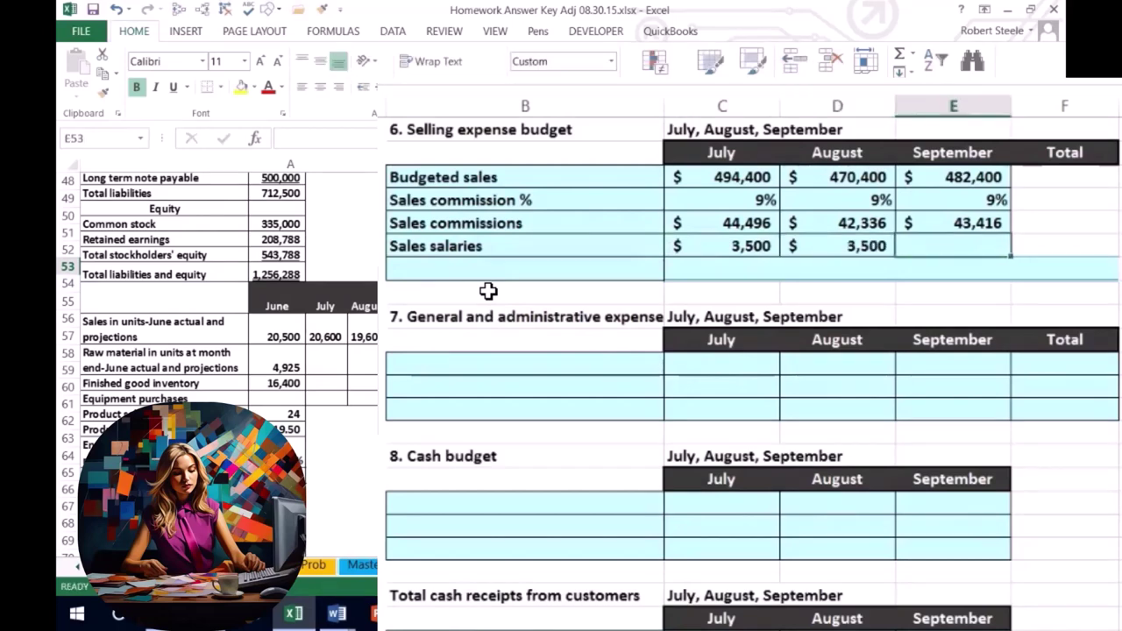
text(3500)
key(Return)
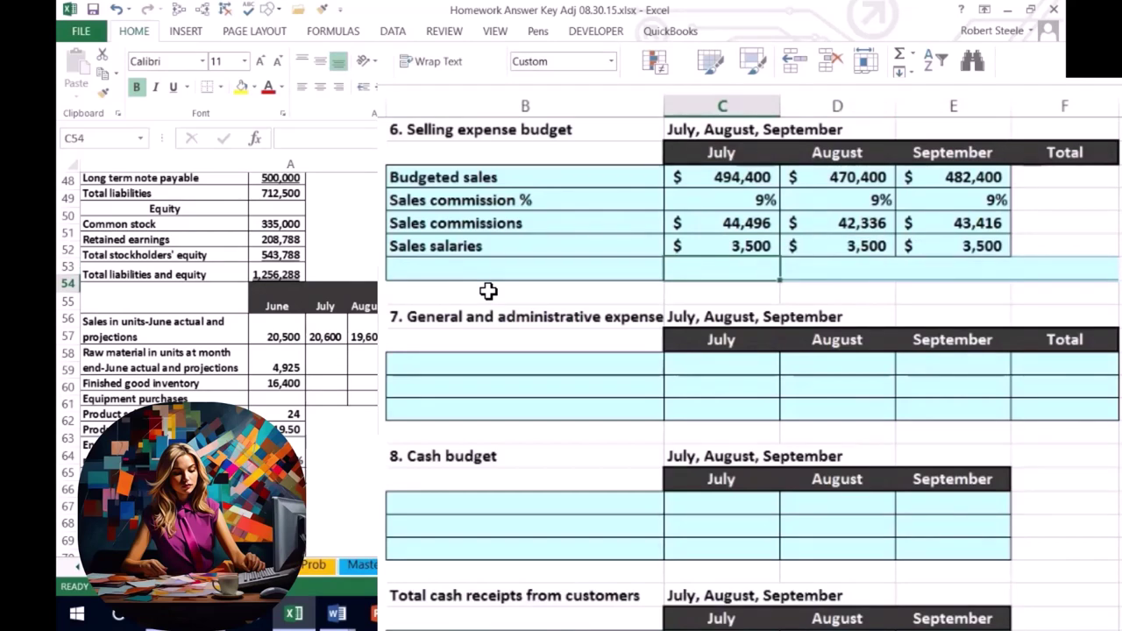
Total commissions plus salaries for July and August, giving 47,996 and 45,836
text(=)
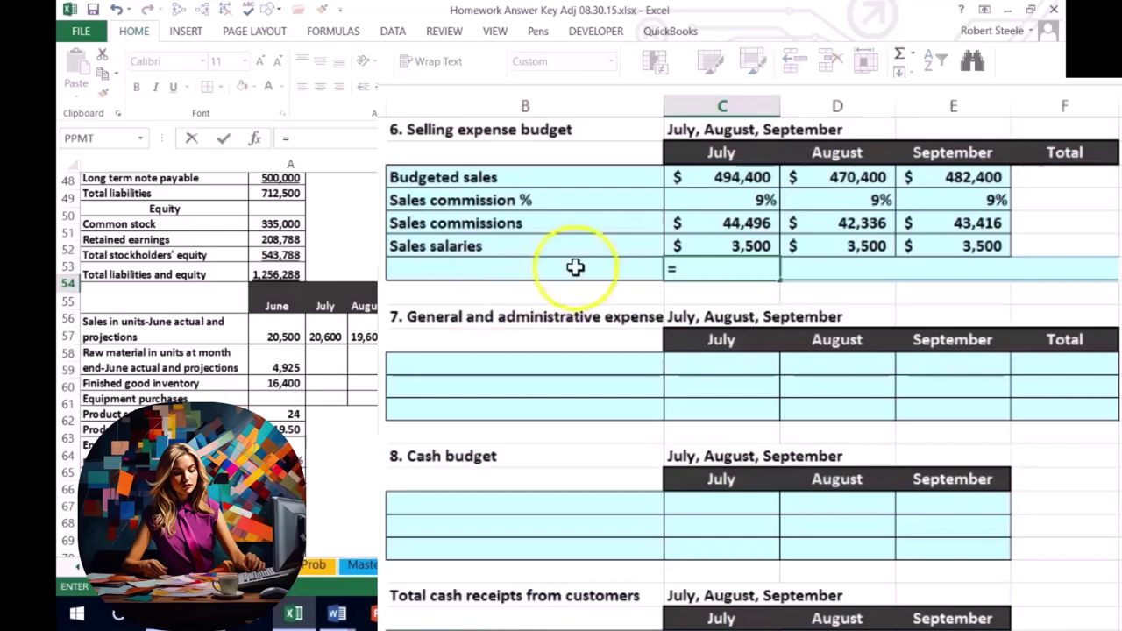
click(701, 221)
text(+)
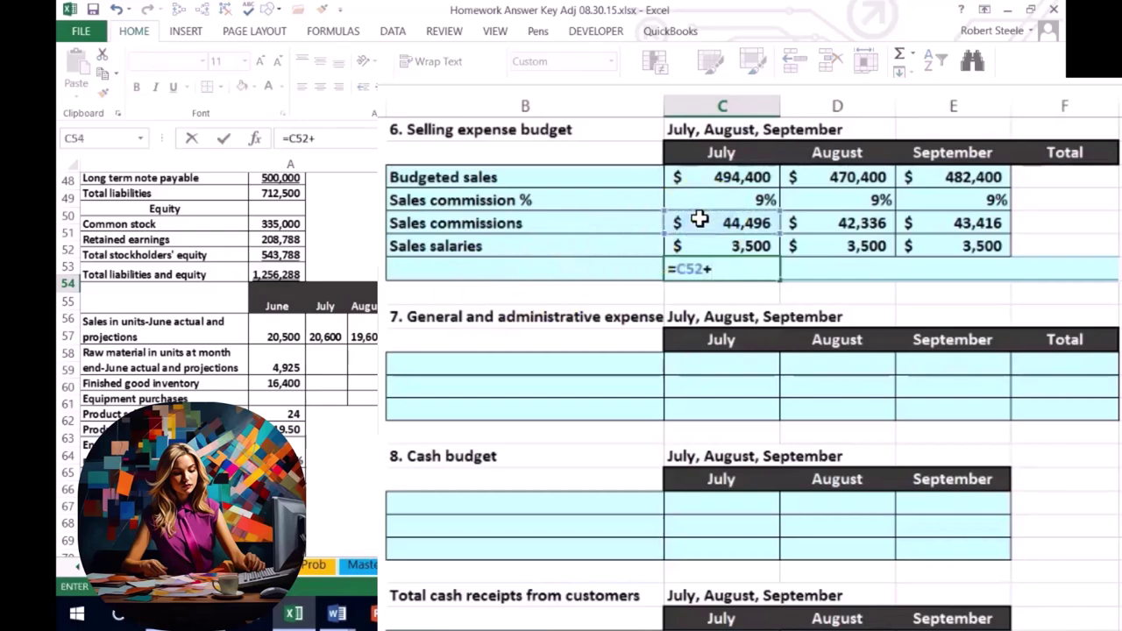
click(706, 246)
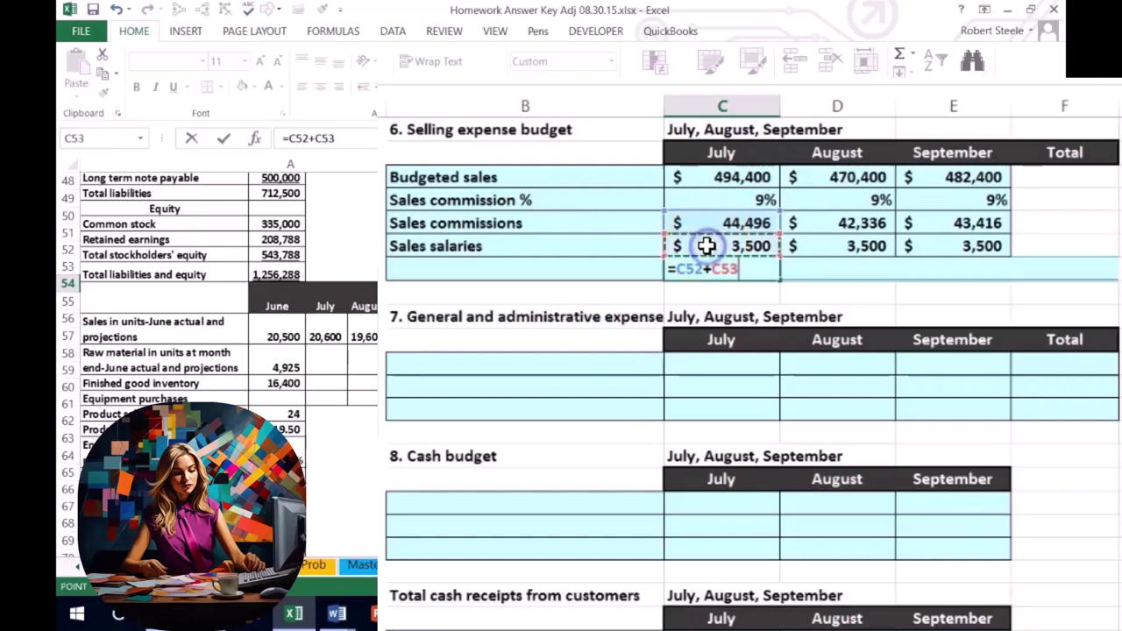
key(Tab)
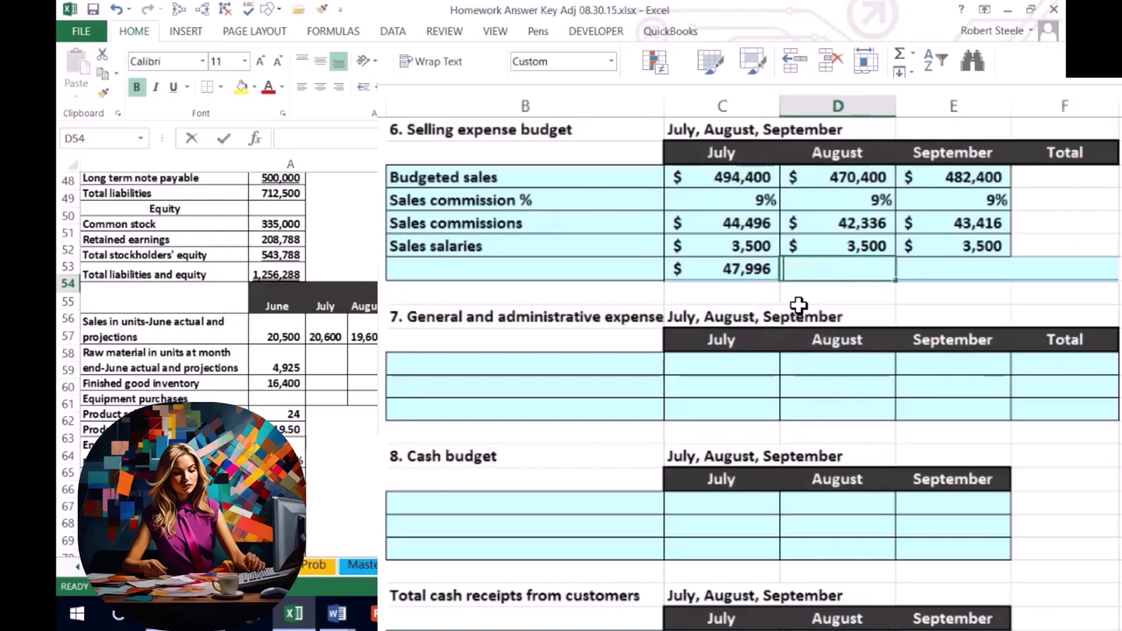
text(=)
click(842, 221)
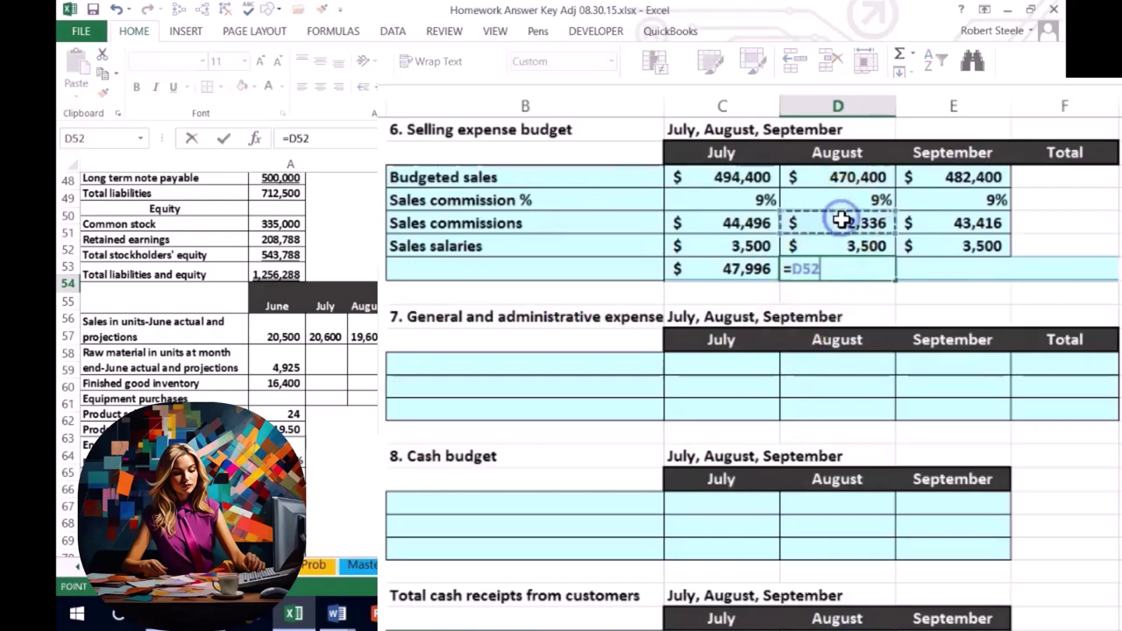
text(+)
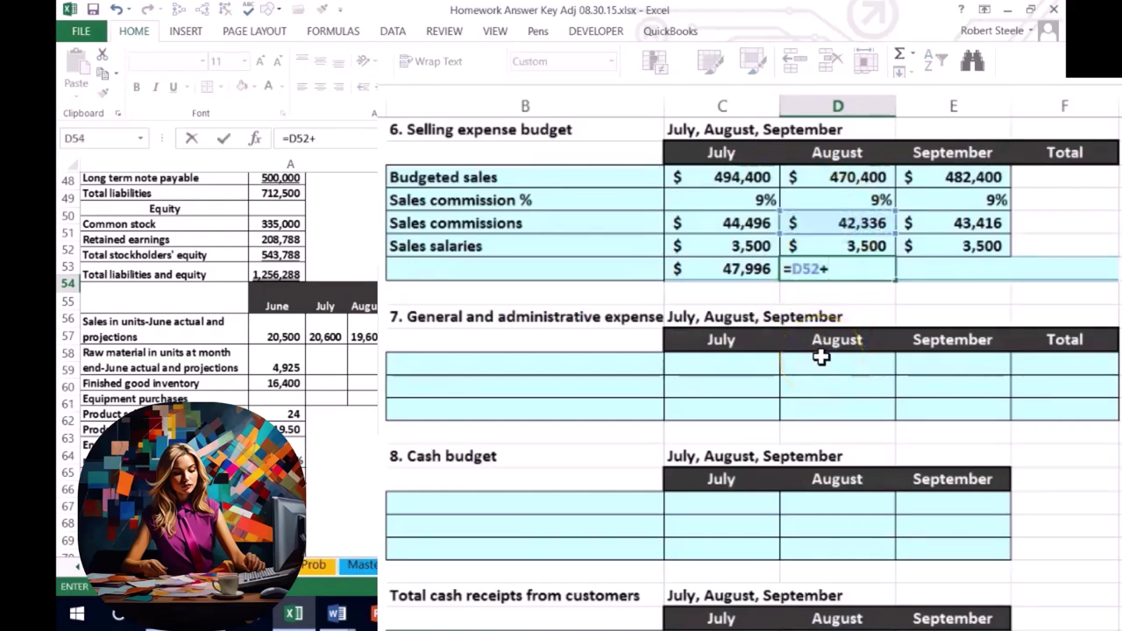
click(860, 244)
key(Return)
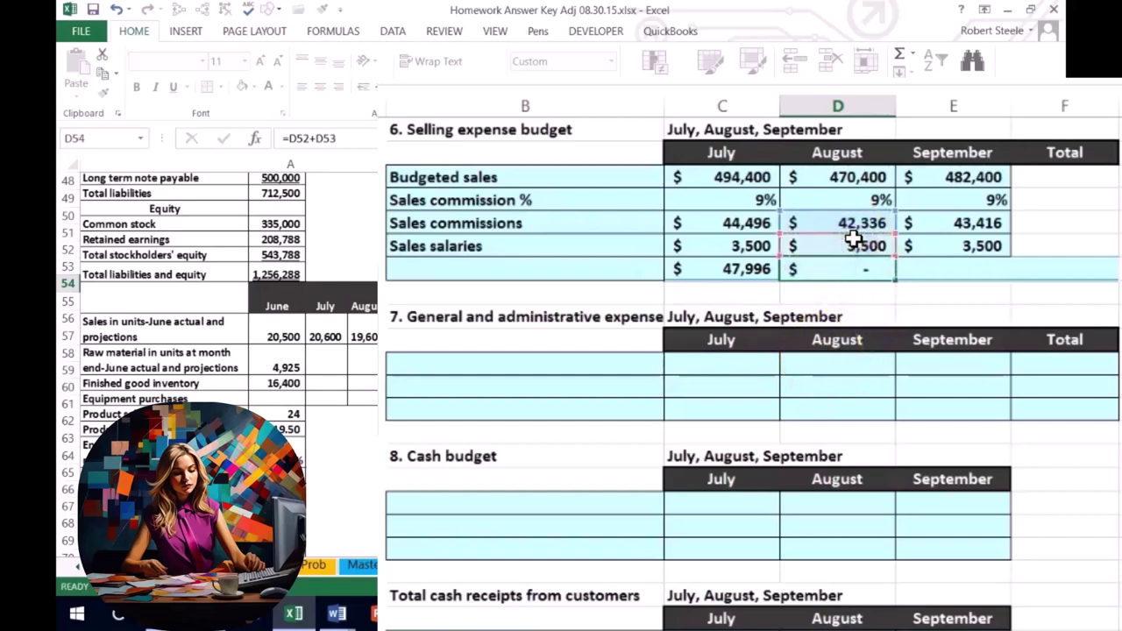
Total September's commissions plus salaries with =E52+E53, giving 46,916
key(Right)
text(=)
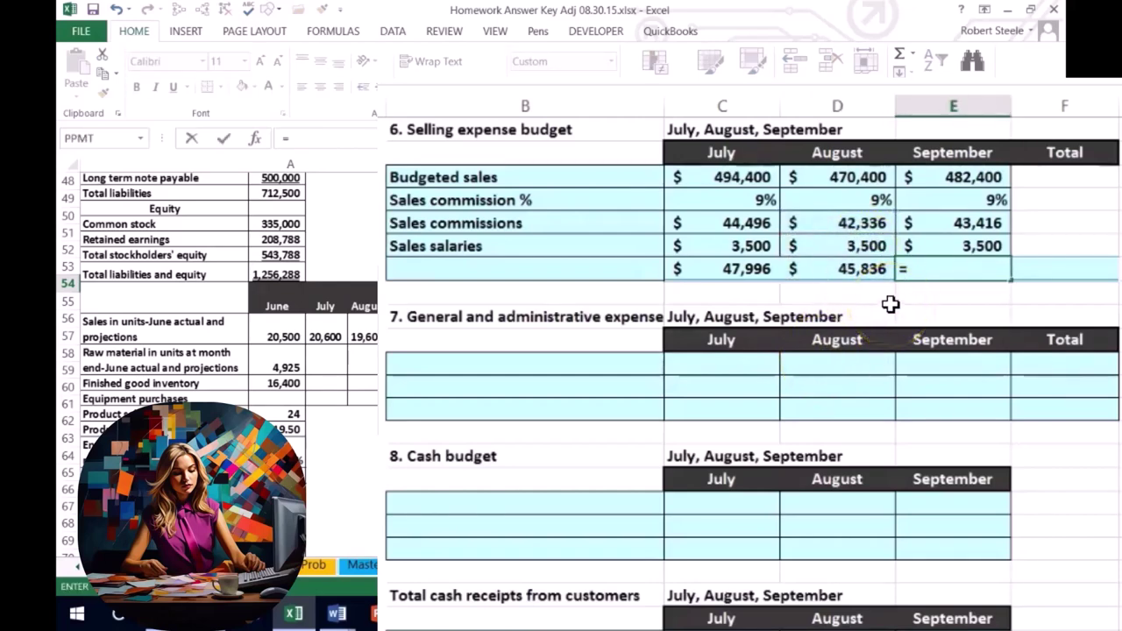
click(969, 222)
text(+)
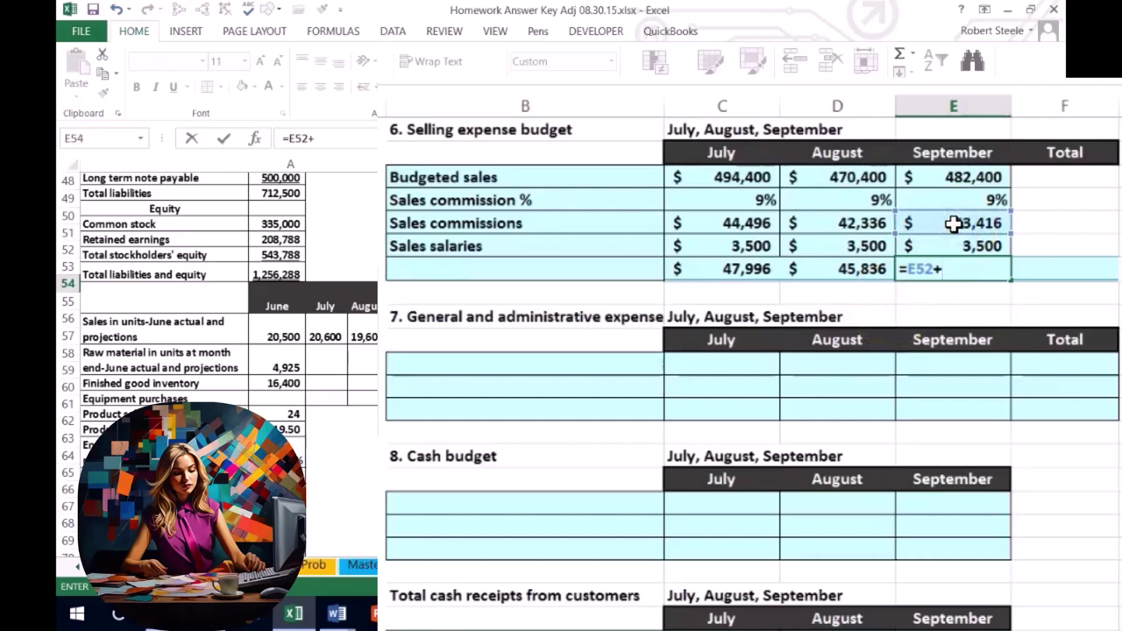
click(945, 244)
key(Return)
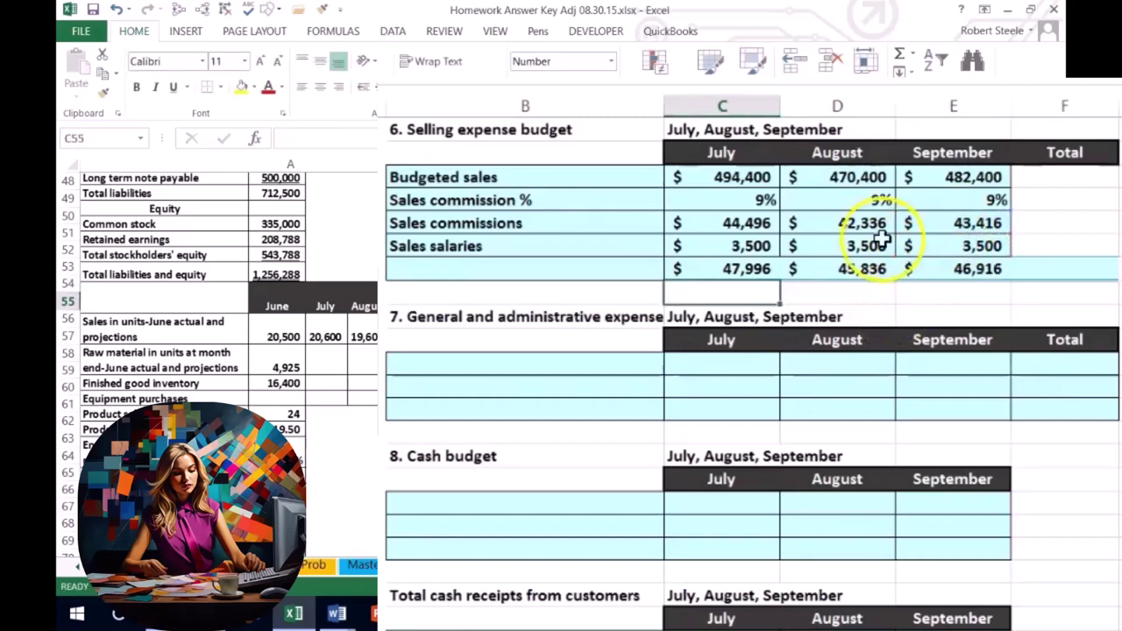
click(745, 224)
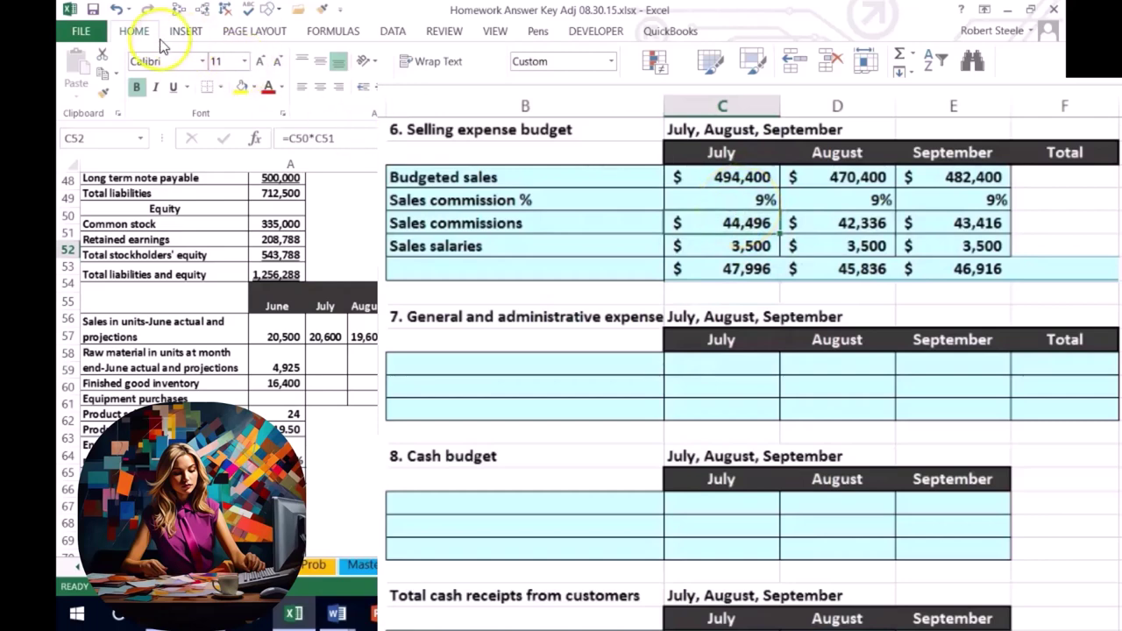
Format July's sales commission in Accounting style with no decimal places
click(522, 86)
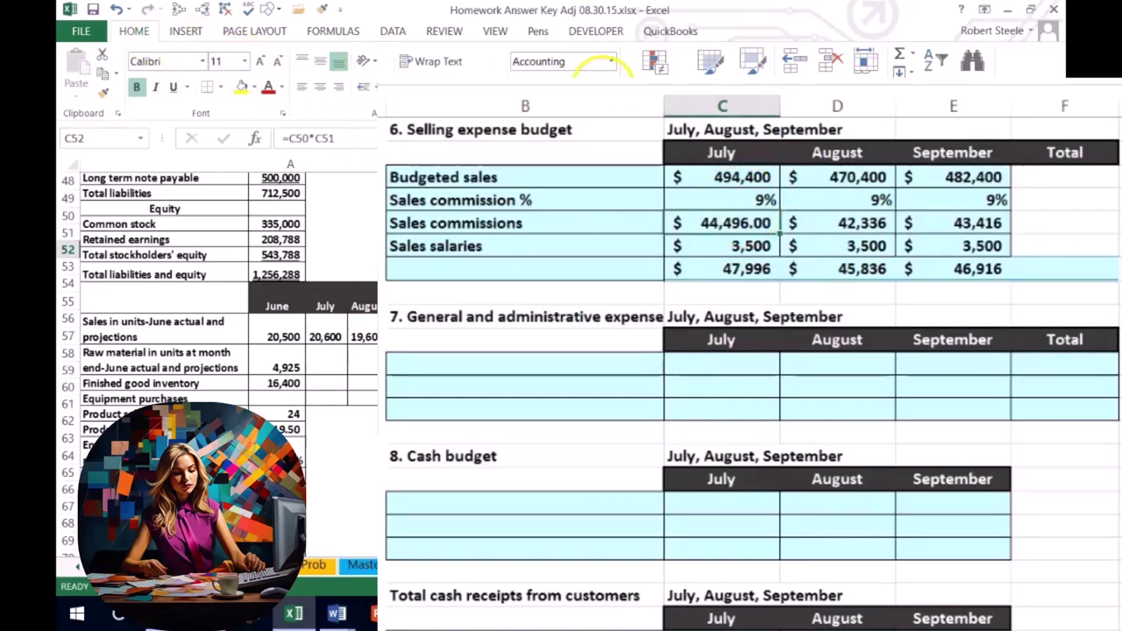
click(616, 83)
click(617, 83)
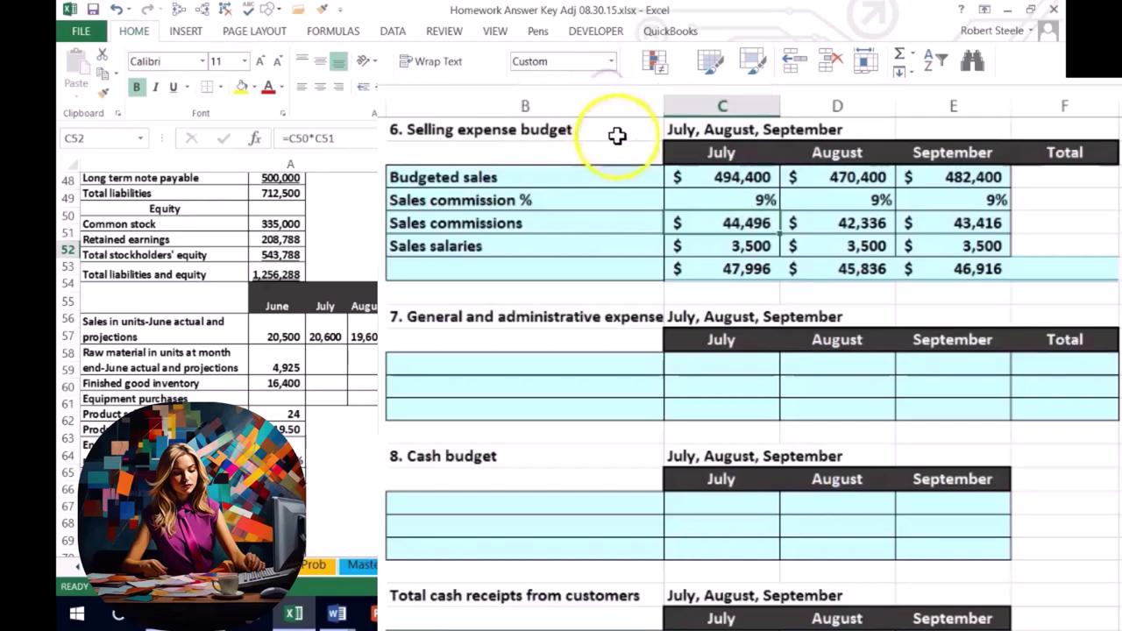